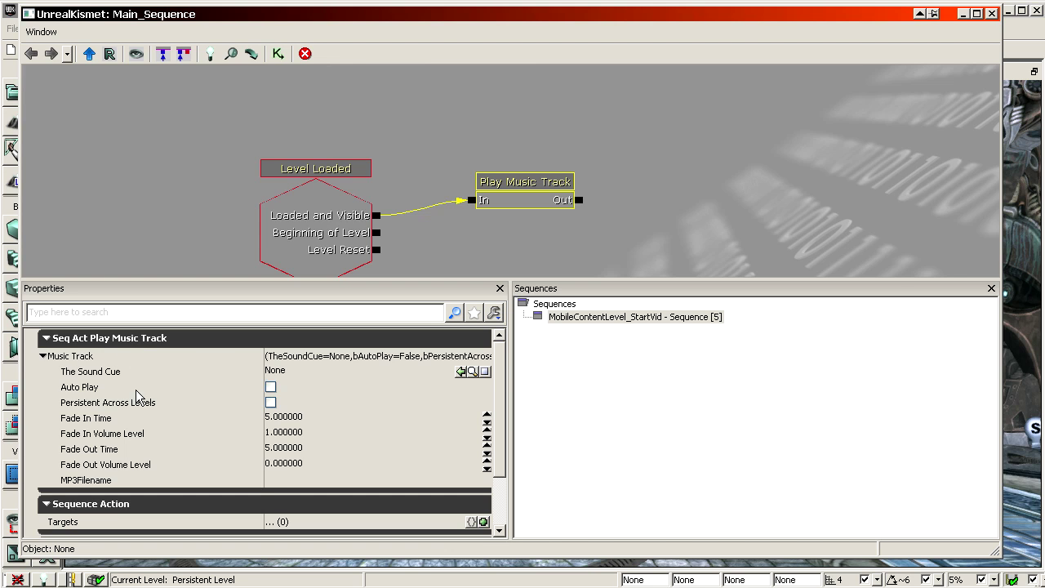
Assign the A_Music_GoDown_Ambient01Cue sound cue from the Content Browser to the Play Music Track action's The Sound Cue property
left_click(122, 371)
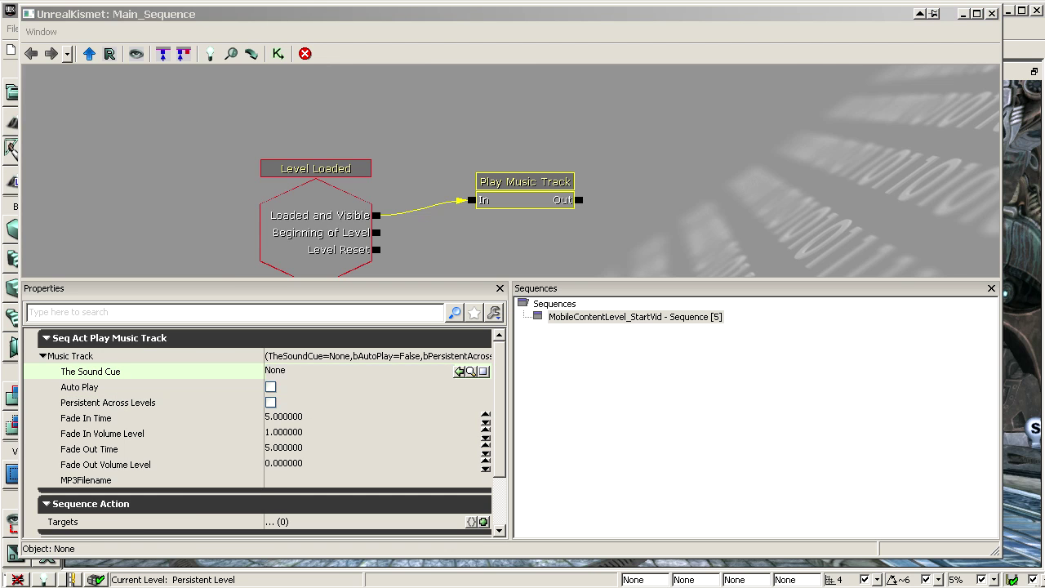
left_click_drag(1044, 54, 608, 16)
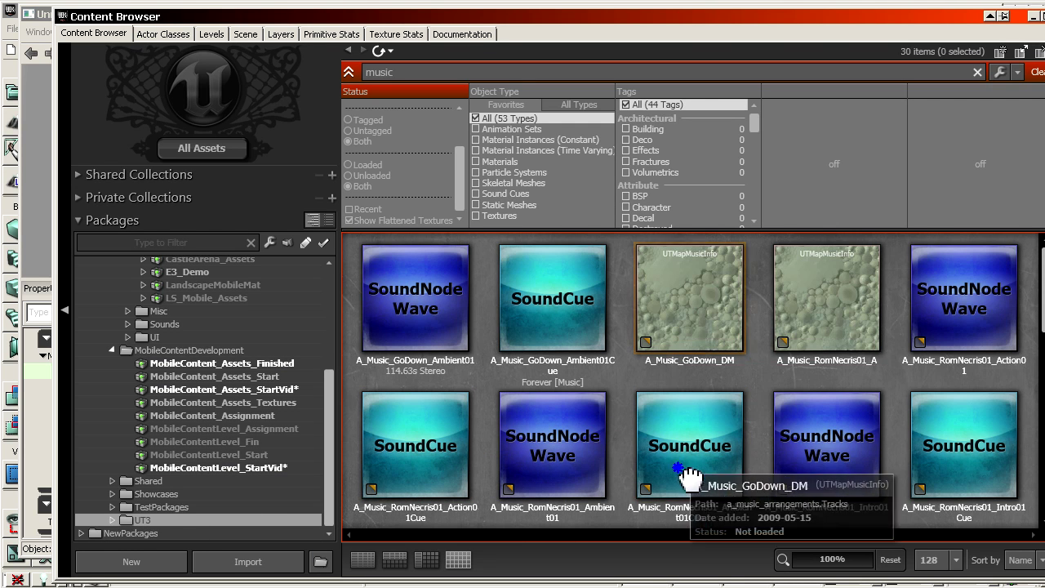
left_click(600, 357)
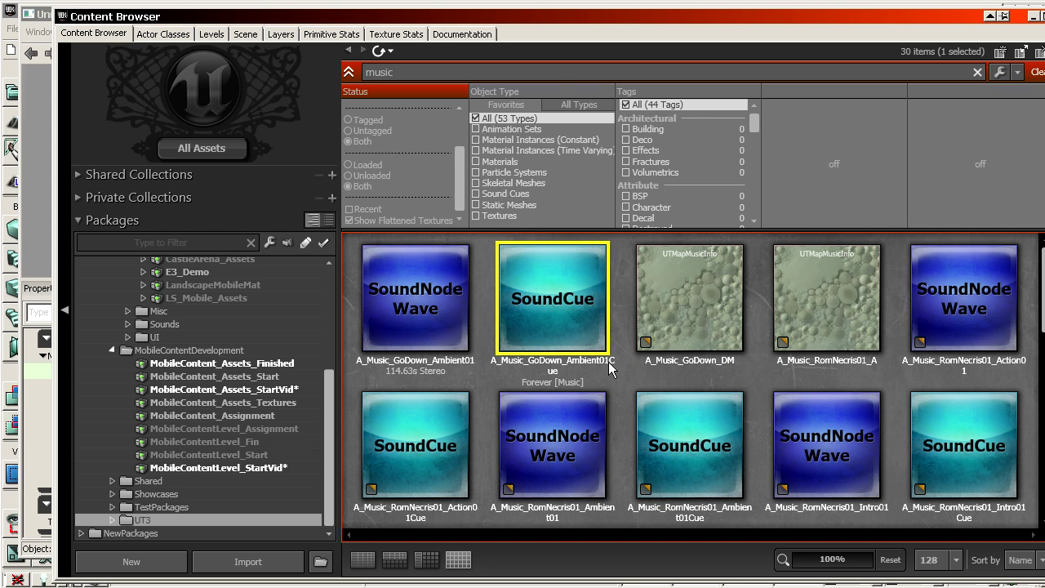
left_click_drag(510, 17, 1044, 31)
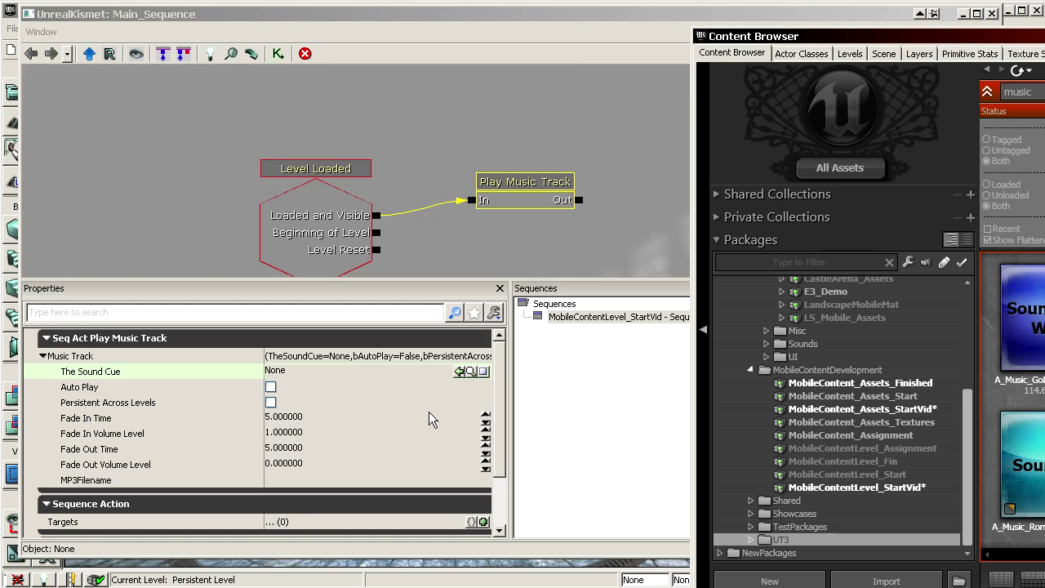
left_click(459, 370)
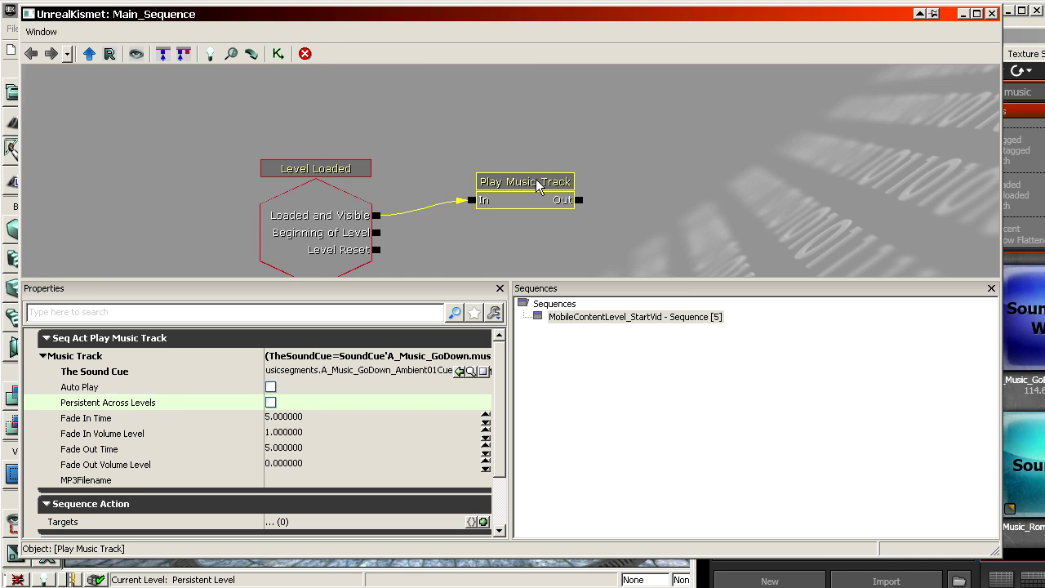
left_click_drag(1044, 39, 544, 28)
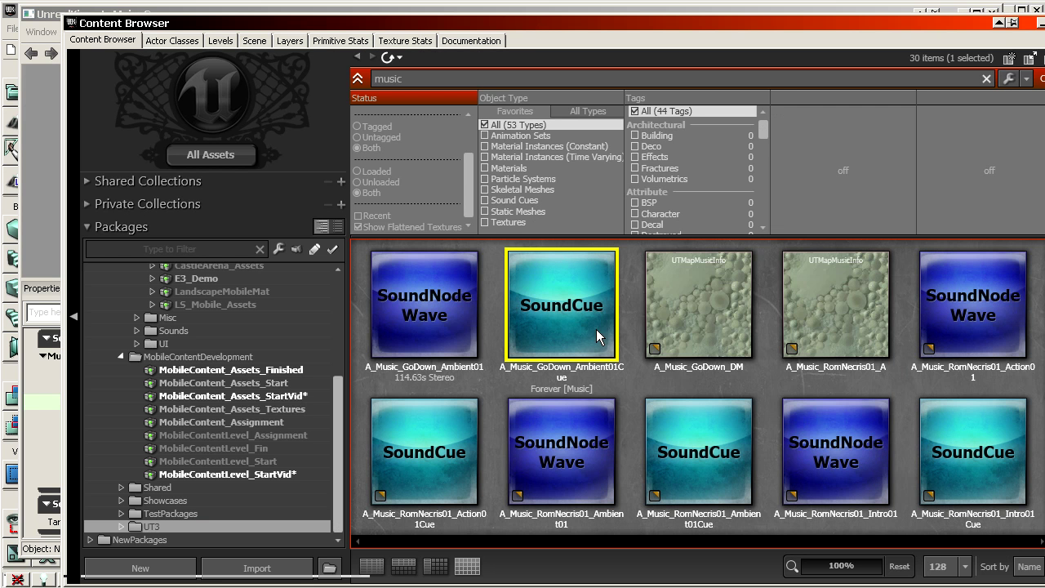
right_click(548, 285)
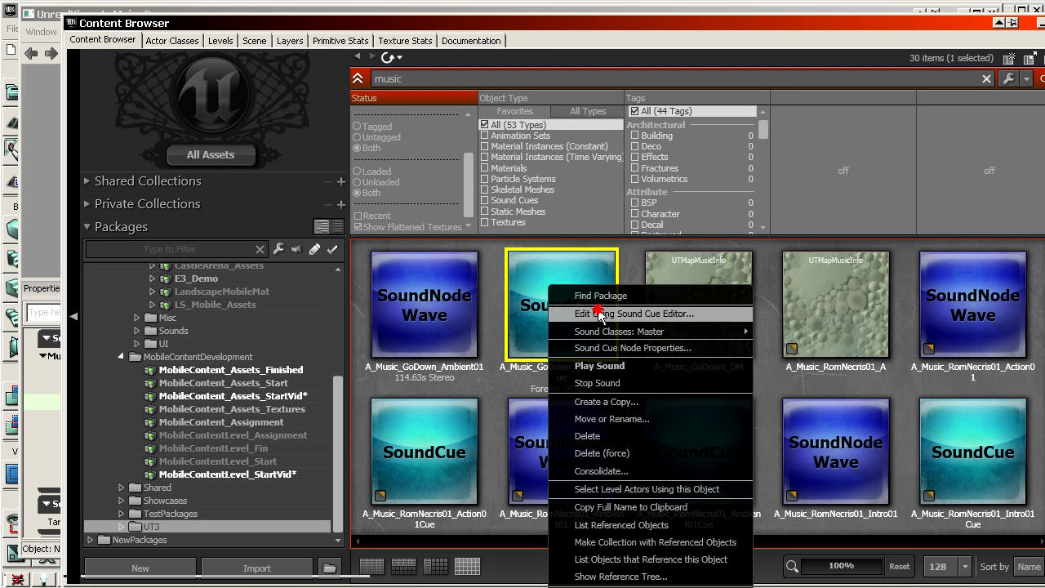
left_click(519, 320)
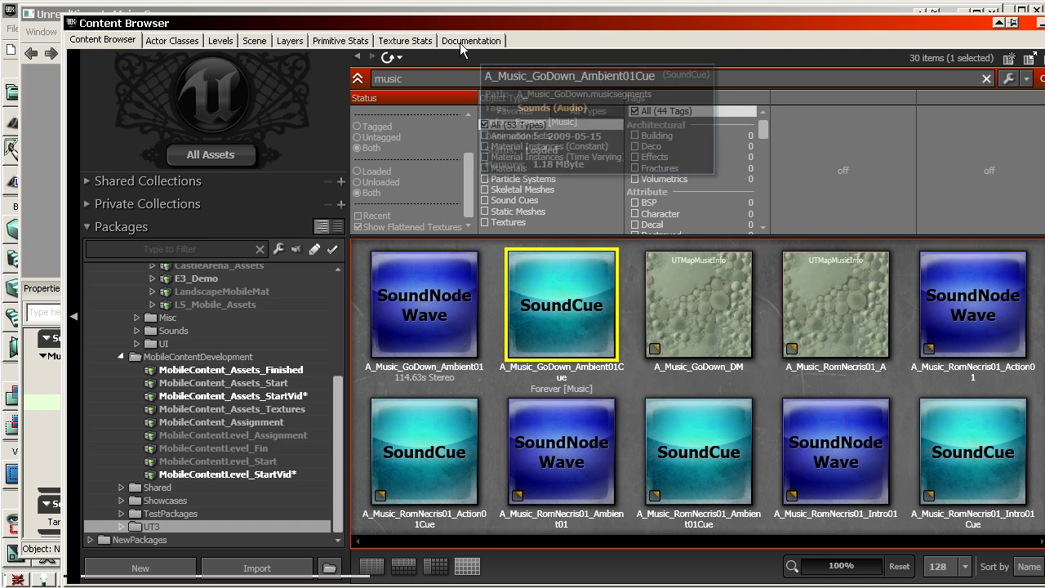
left_click_drag(409, 27, 1042, 36)
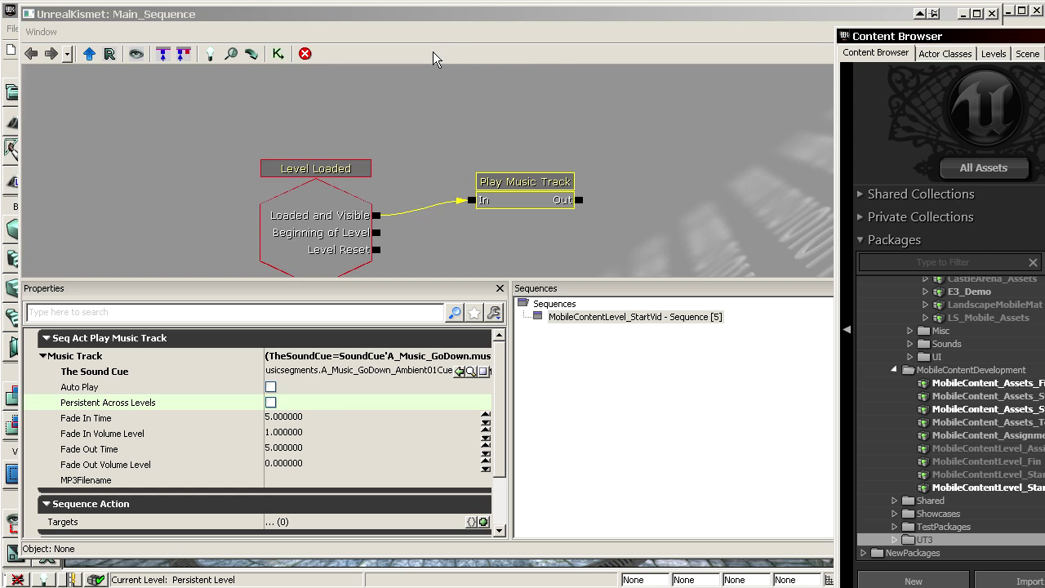
Examine the Play Music Track's The Sound Cue, Auto Play, Persistent Across Levels and MP3Filename properties and their descriptions
left_click(156, 386)
left_click(87, 481)
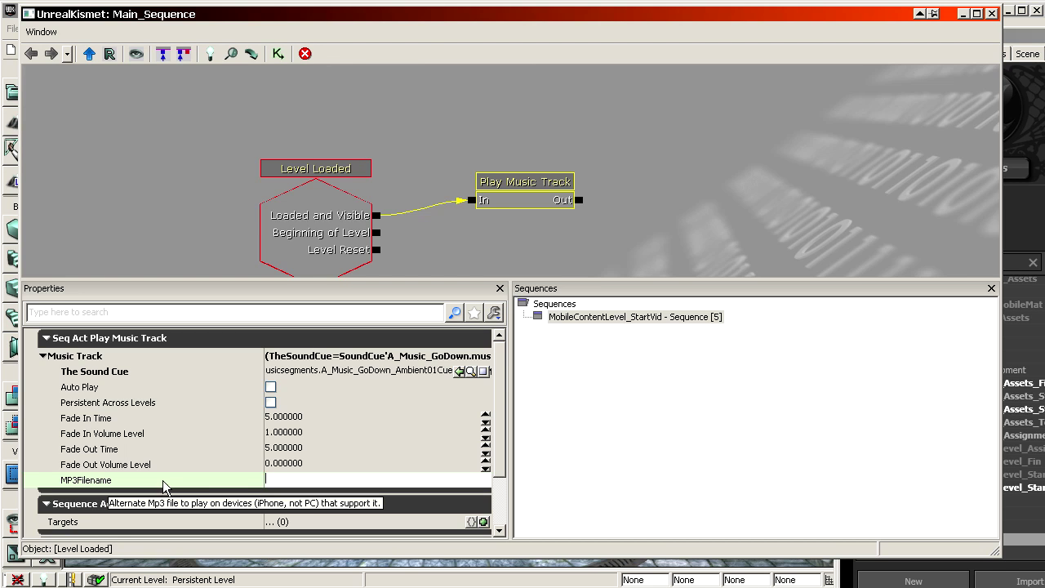
left_click(317, 370)
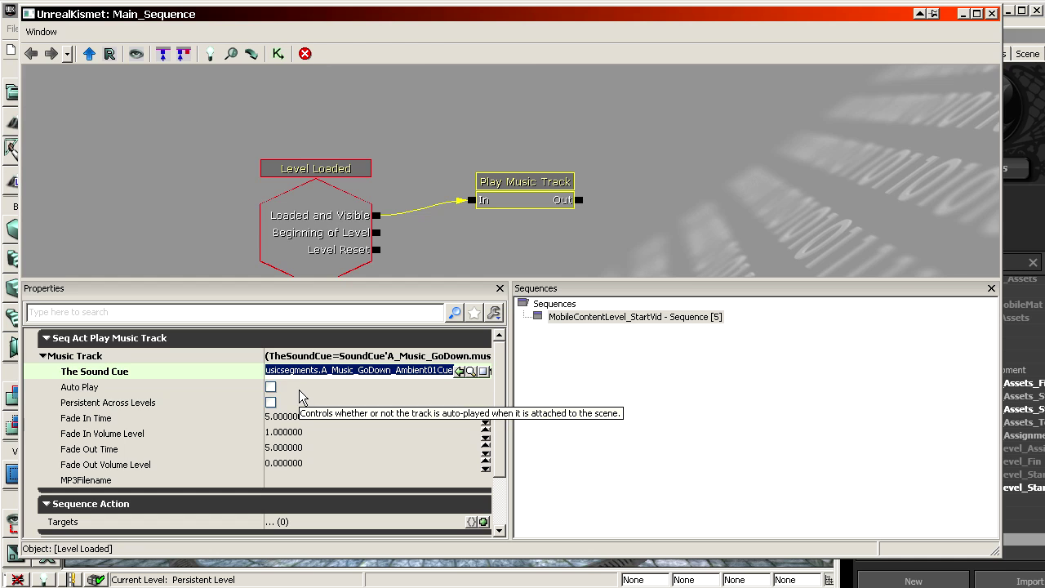
left_click(299, 390)
left_click(300, 406)
left_click(303, 389)
left_click(147, 373)
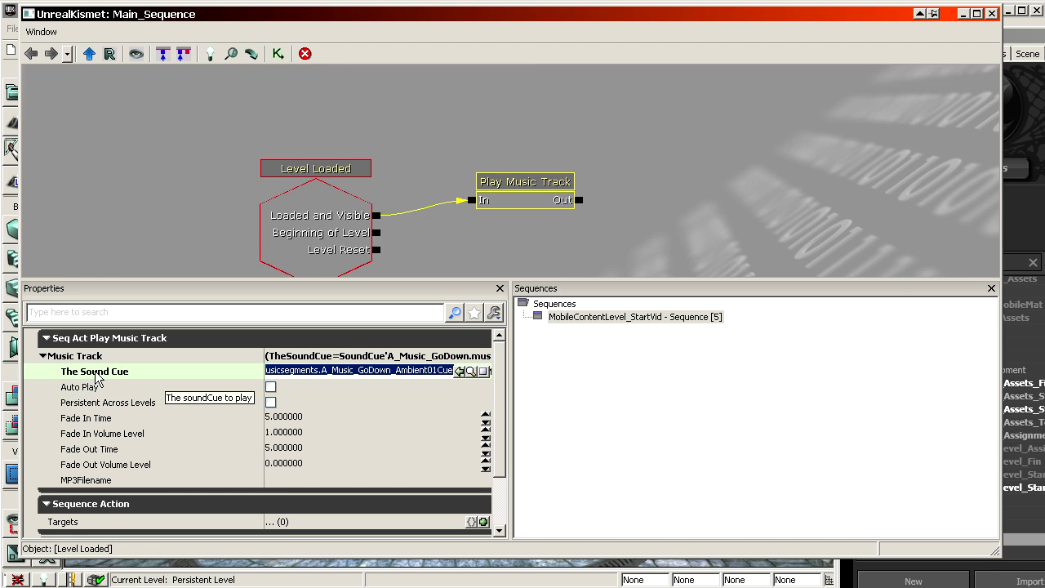
left_click(122, 480)
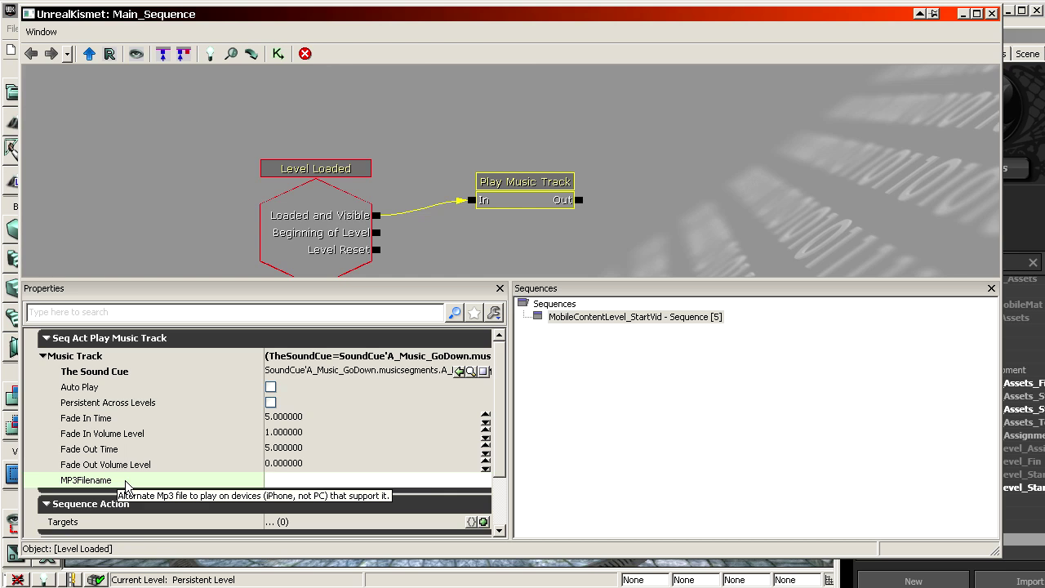
left_click(147, 386)
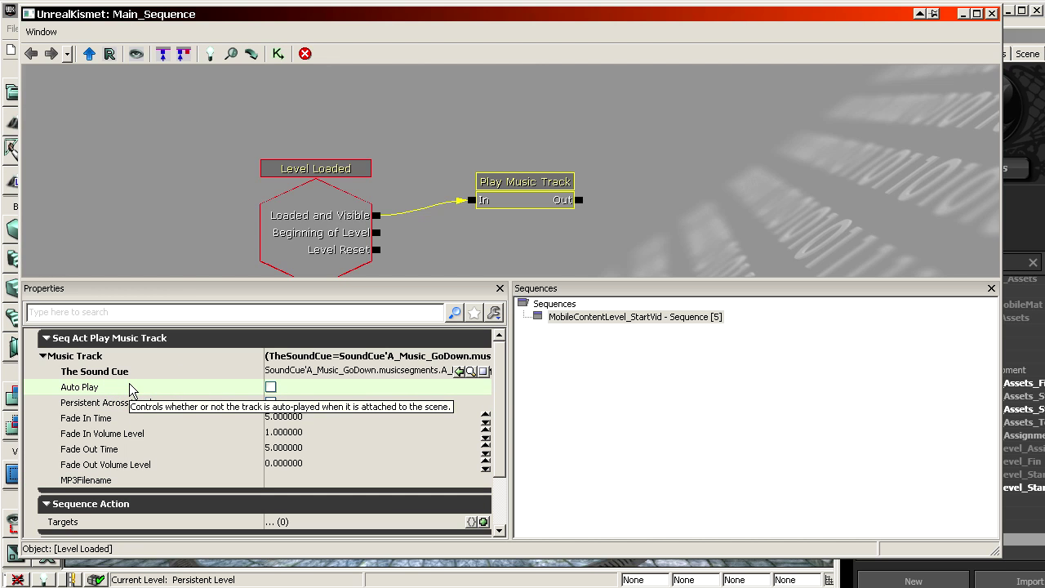
left_click(147, 403)
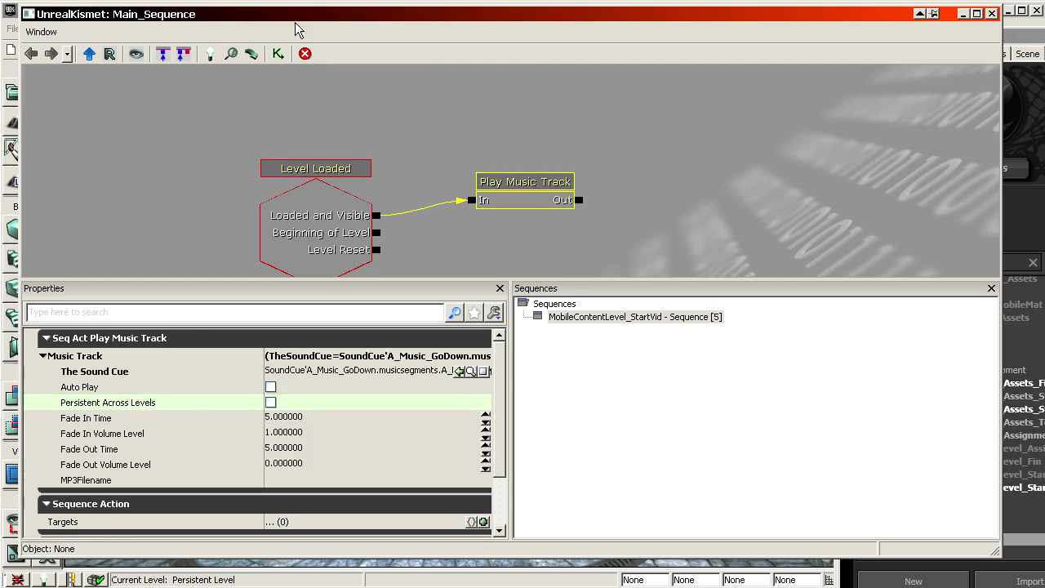
Move the Kismet window aside and look around the level's hallway, great hall and staircase in the perspective viewport
left_click_drag(270, 17, 847, 88)
left_click_drag(326, 330, 336, 253)
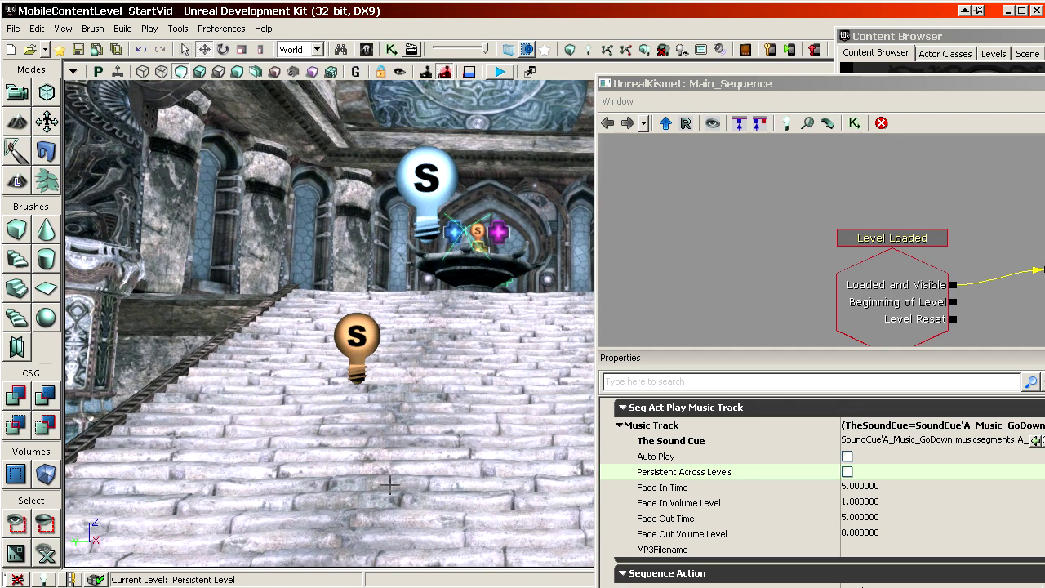
left_click(665, 553)
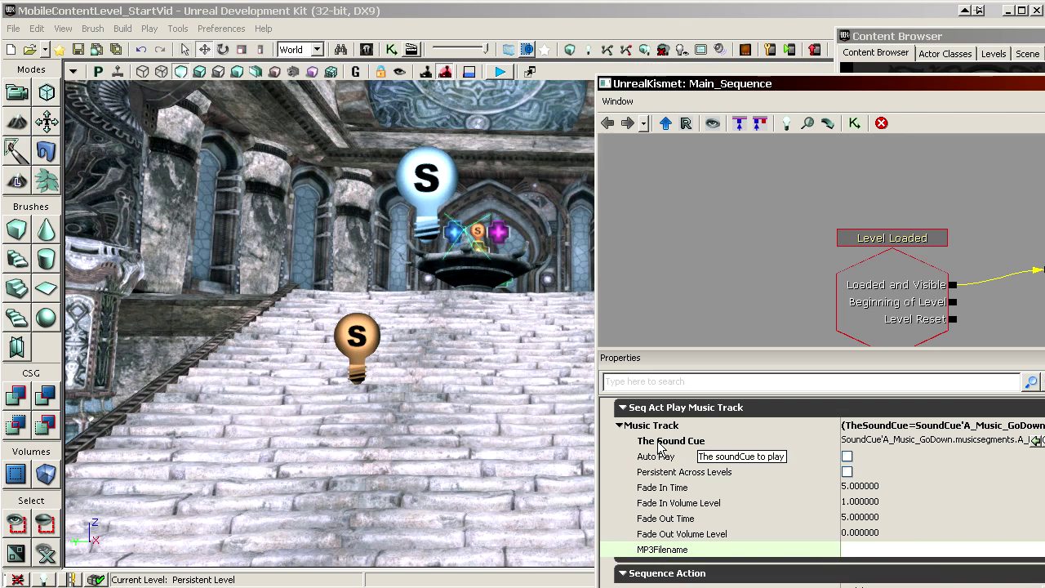
left_click_drag(410, 418, 489, 261)
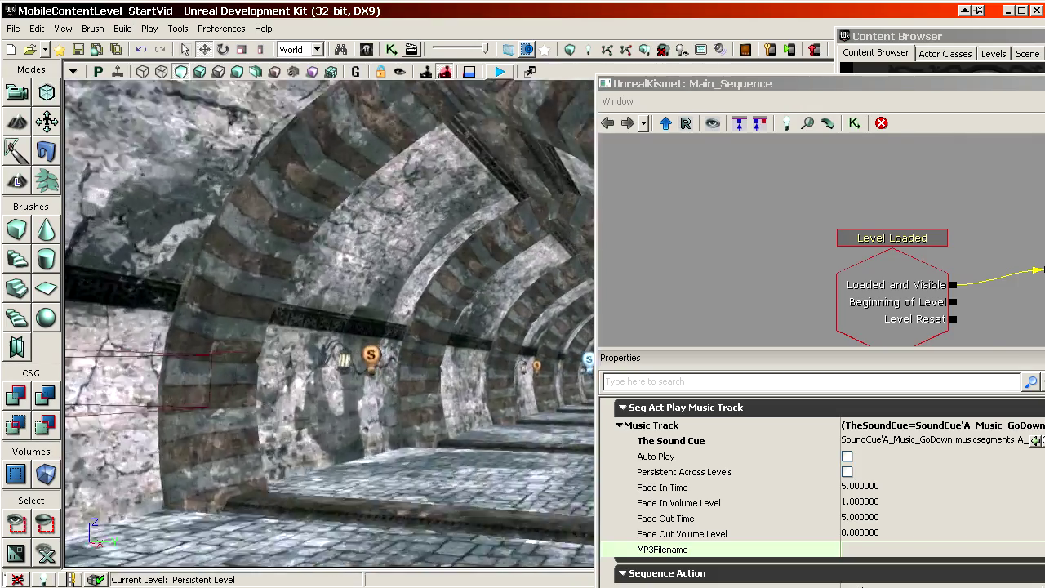
left_click_drag(326, 326, 376, 155)
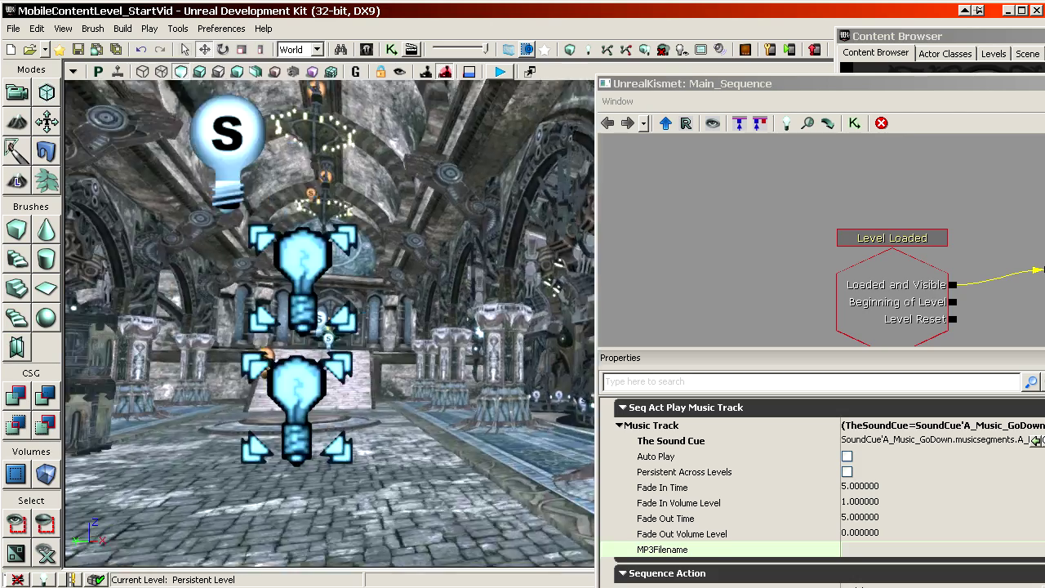
left_click_drag(216, 335, 183, 330)
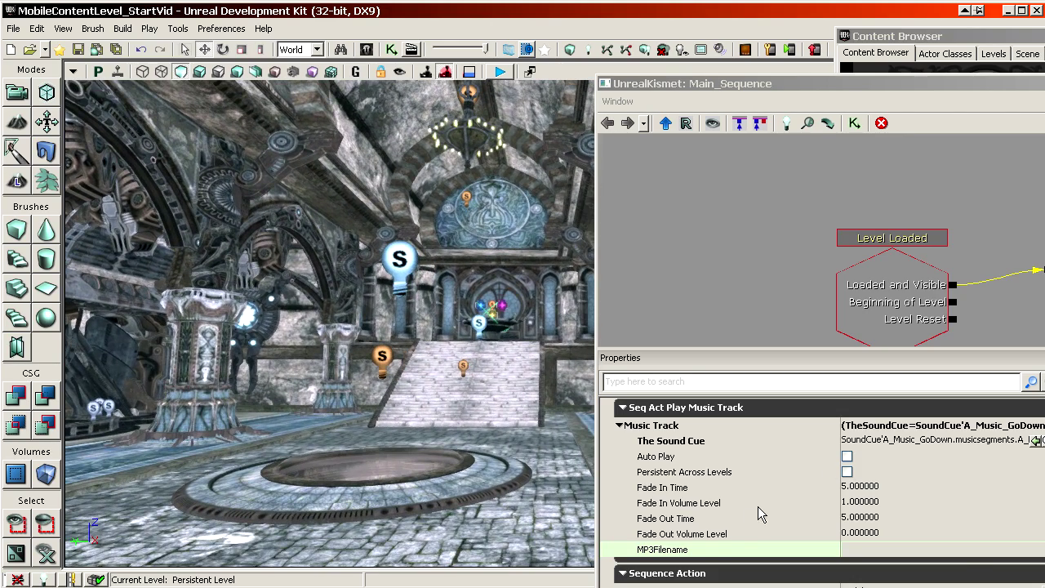
Compare the music track's MP3Filename setting for mobile devices with its sound cue, auto-play and fade settings
left_click(694, 550)
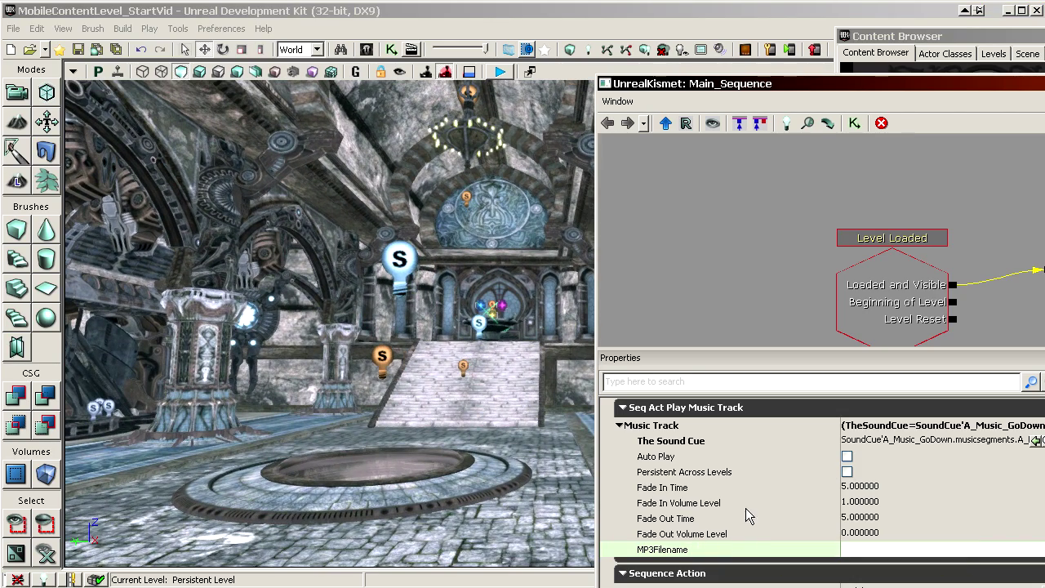
left_click(719, 489)
left_click(705, 554)
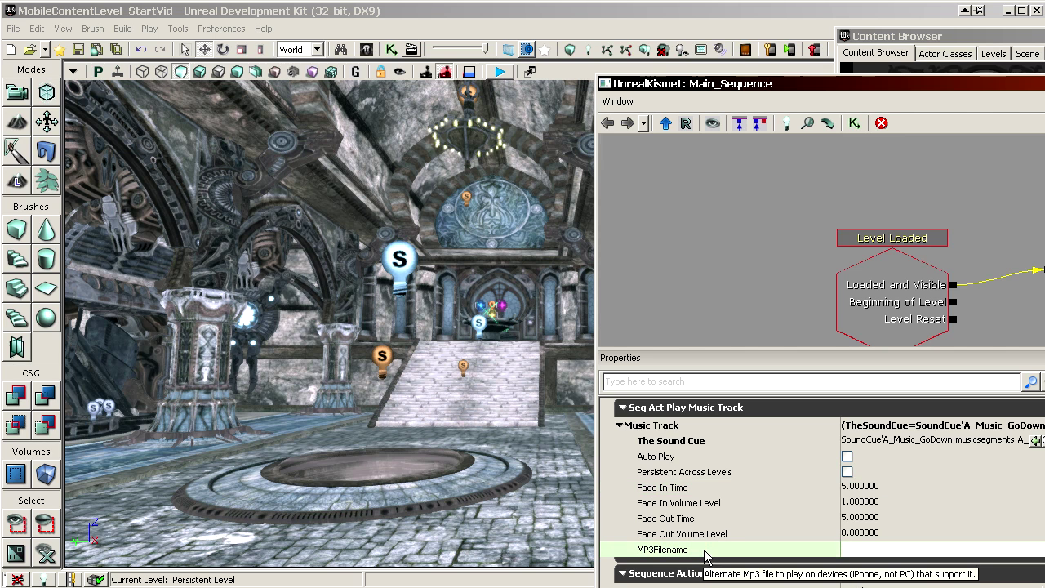
left_click(702, 458)
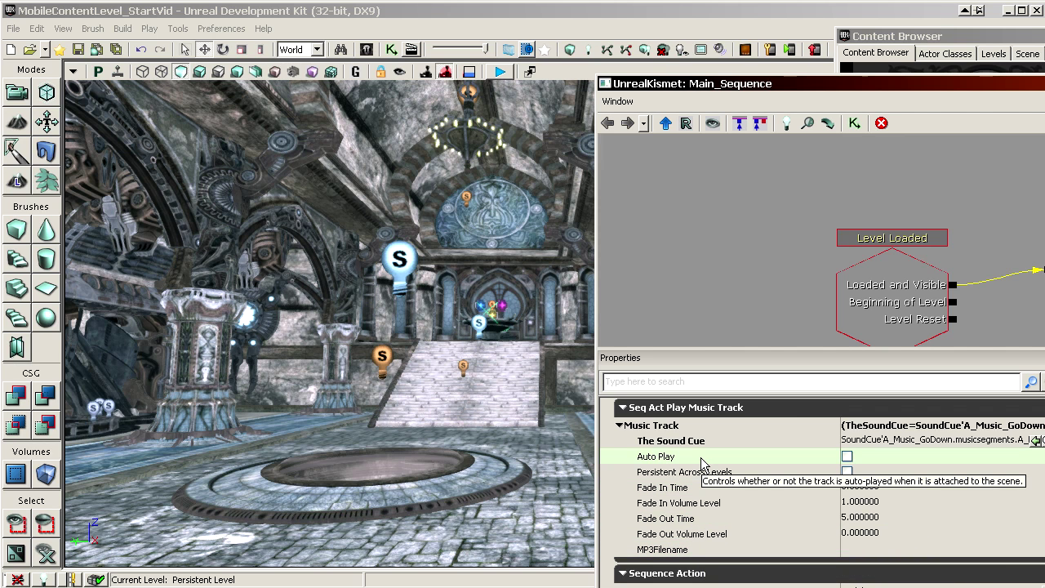
left_click_drag(729, 91, 732, 49)
left_click(686, 493)
left_click(691, 507)
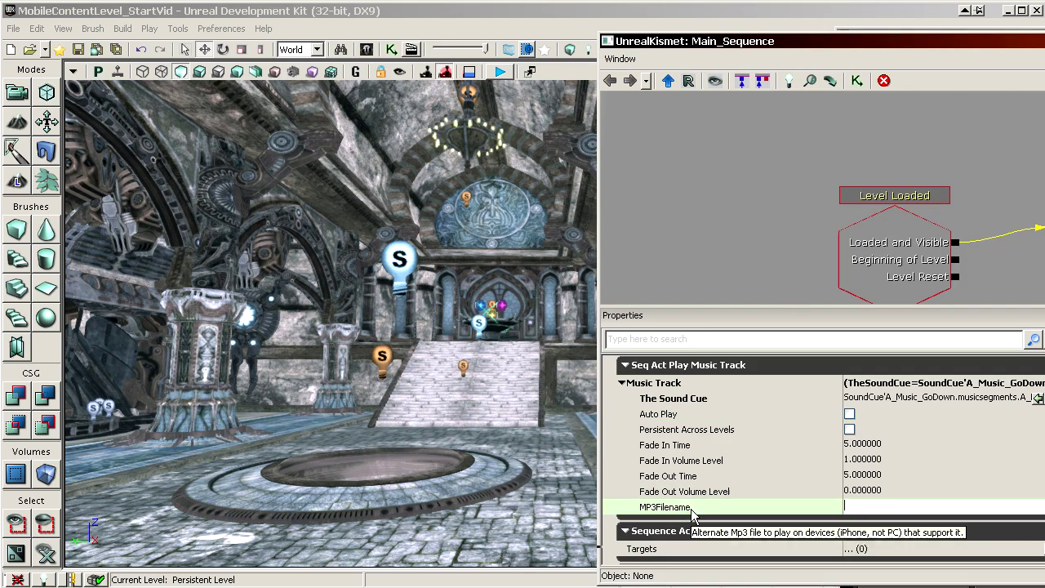
left_click_drag(502, 389, 502, 388)
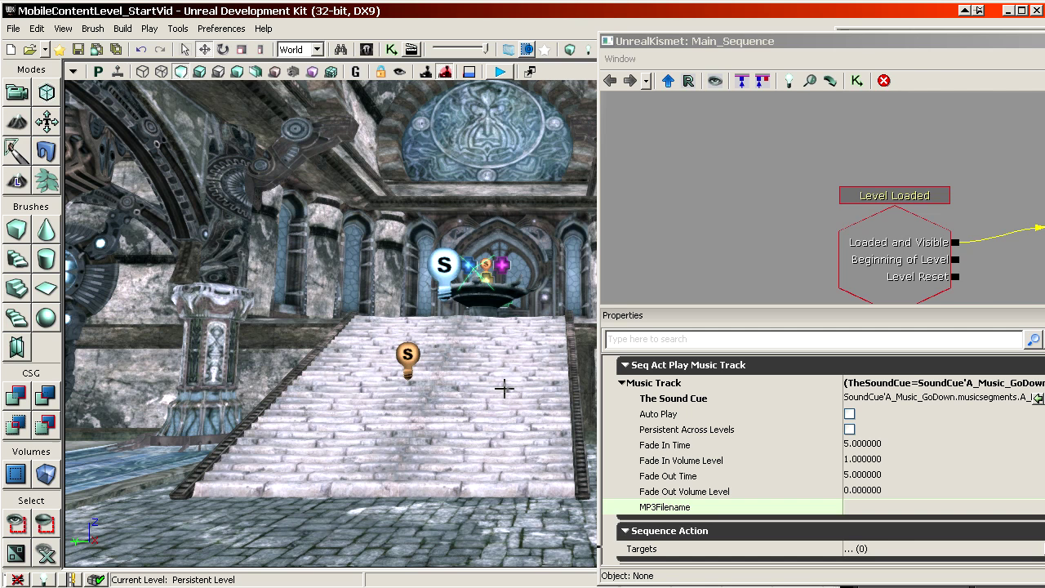
left_click(678, 480)
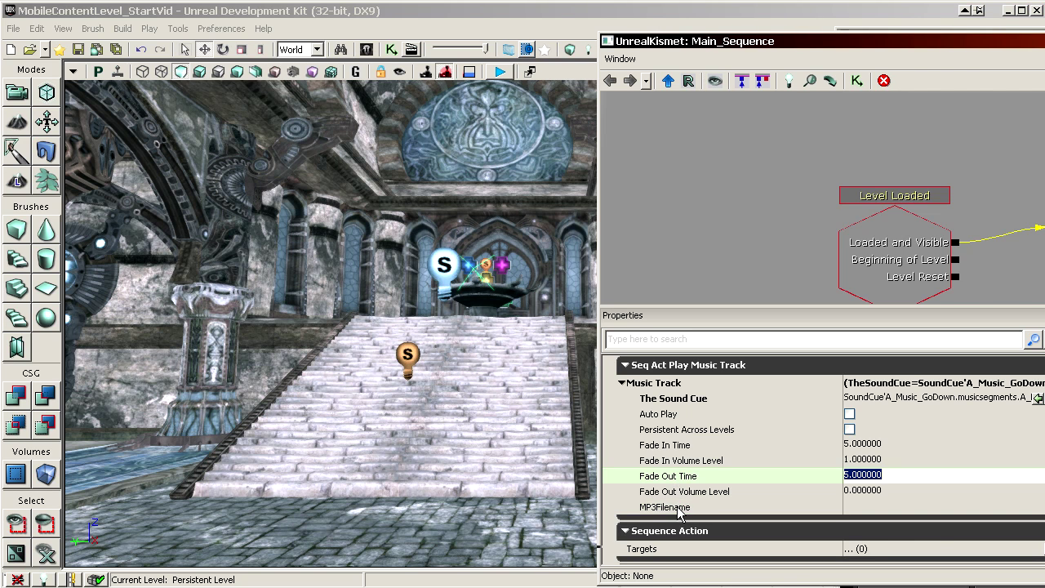
left_click(671, 507)
left_click(675, 400)
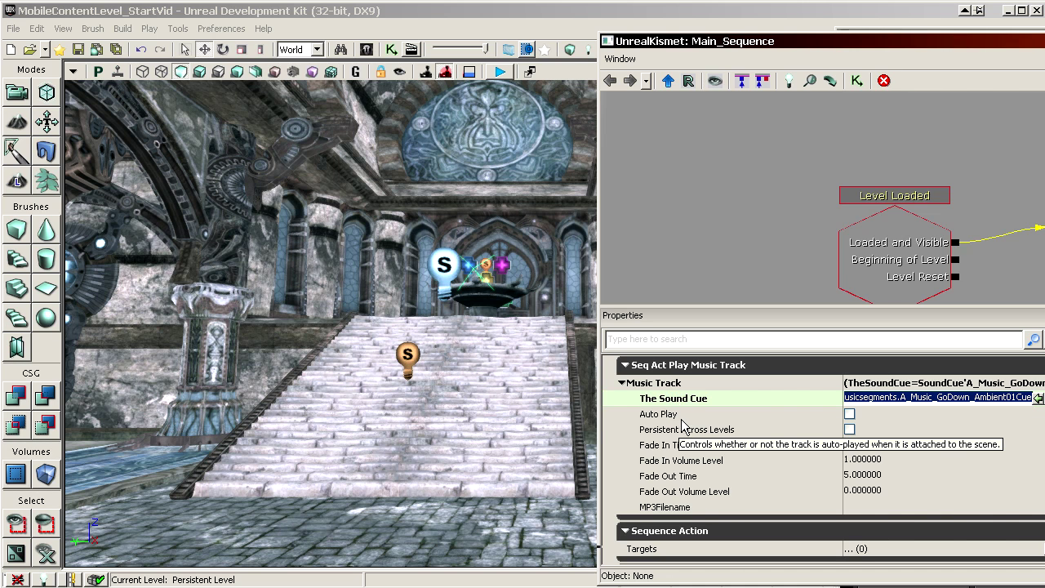
left_click(724, 507)
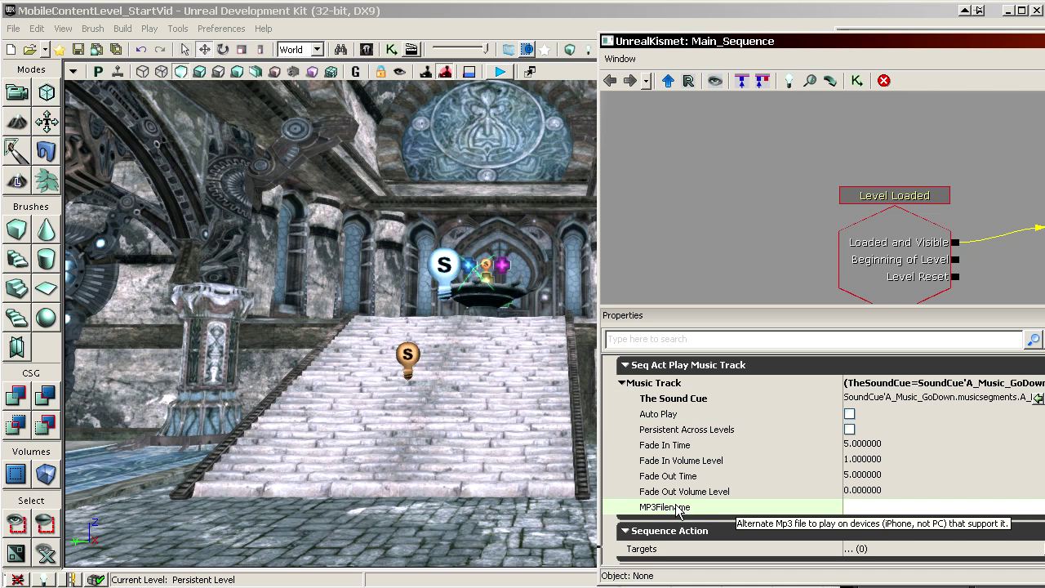
Switch to Windows Explorer and open the Graphics folder under UDKFebruary2013\UDKGame\Build\iPhone\Resources
left_click(0, 79)
left_click_drag(72, 78, 133, 31)
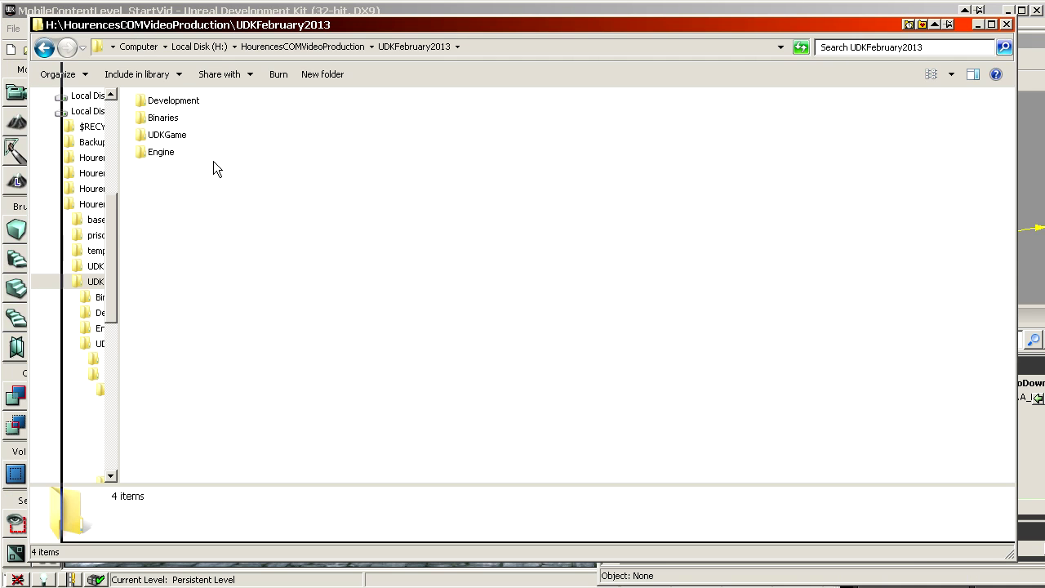
left_click(177, 140)
double_click(170, 138)
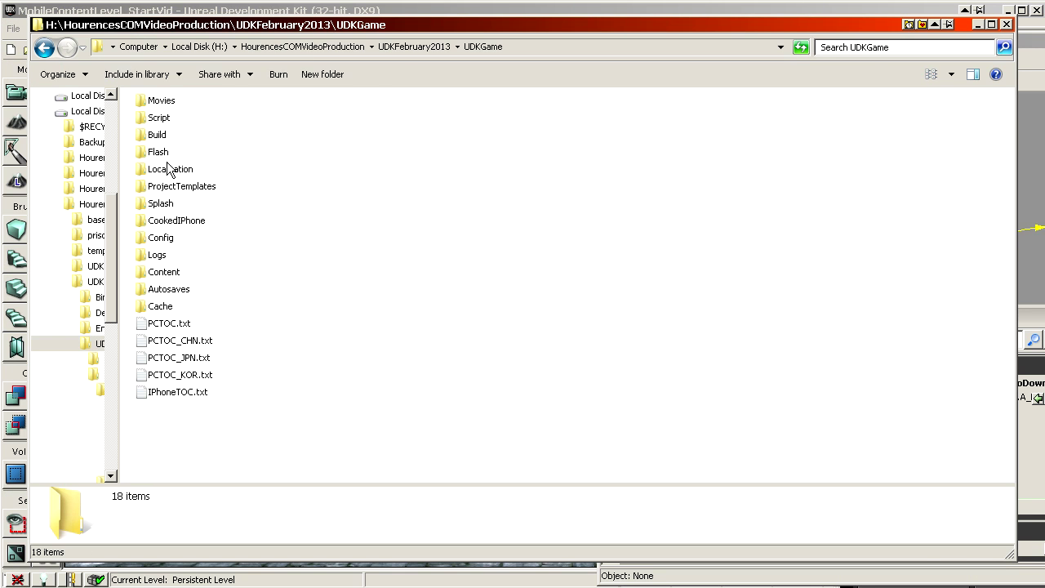
left_click(155, 137)
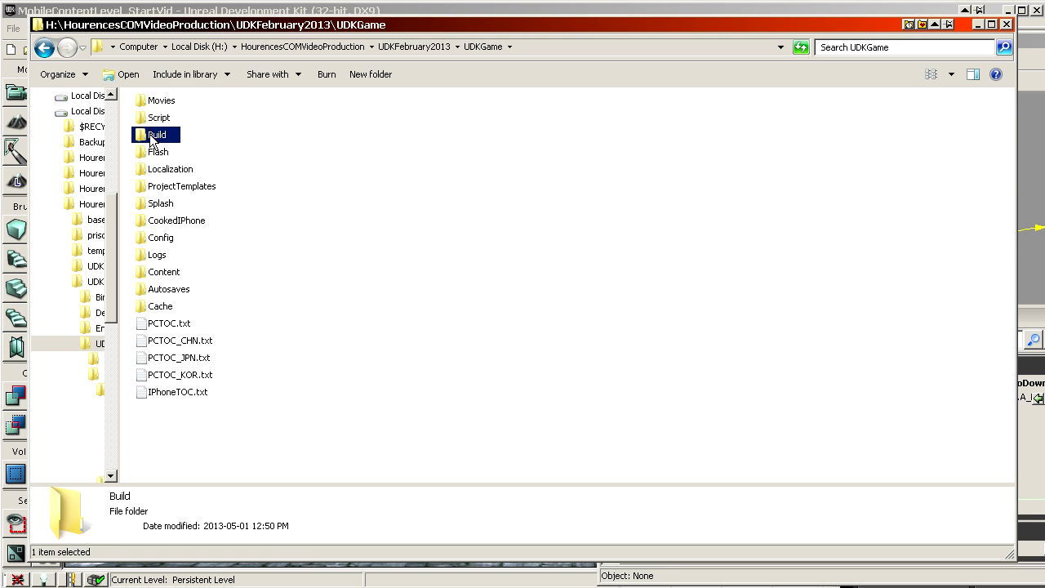
double_click(154, 137)
double_click(161, 117)
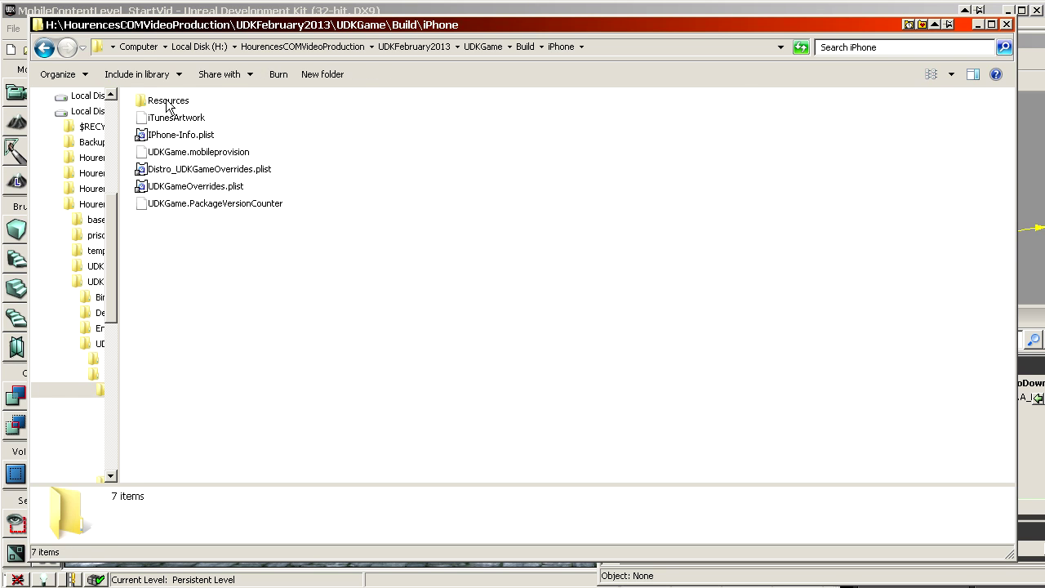
double_click(169, 101)
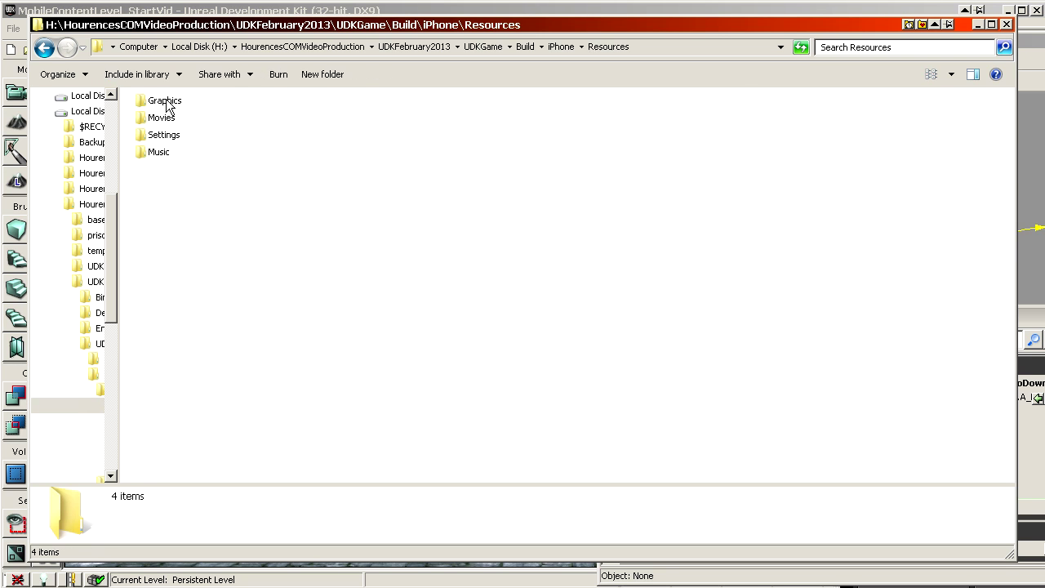
left_click(159, 152)
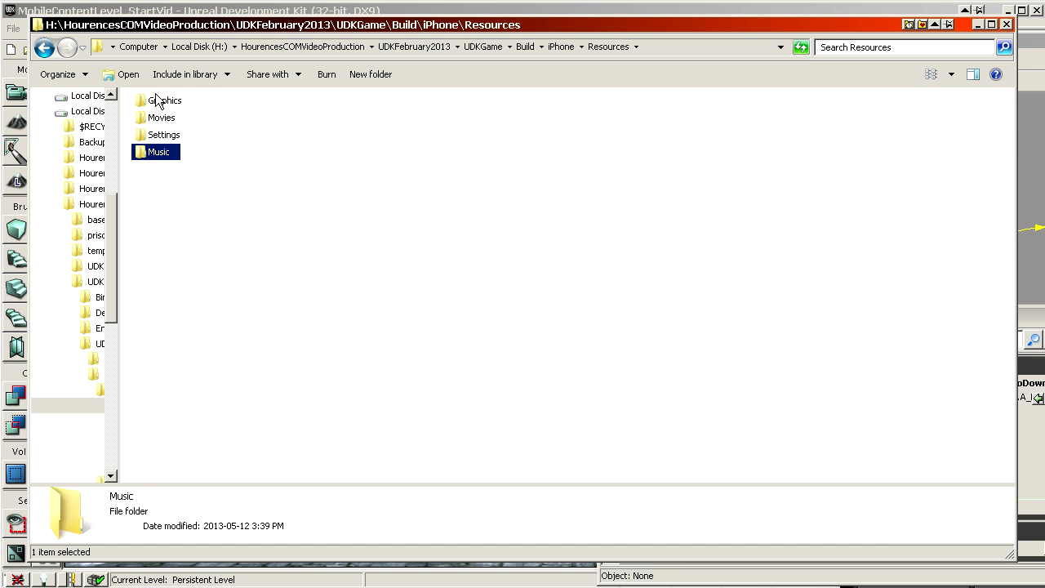
double_click(158, 101)
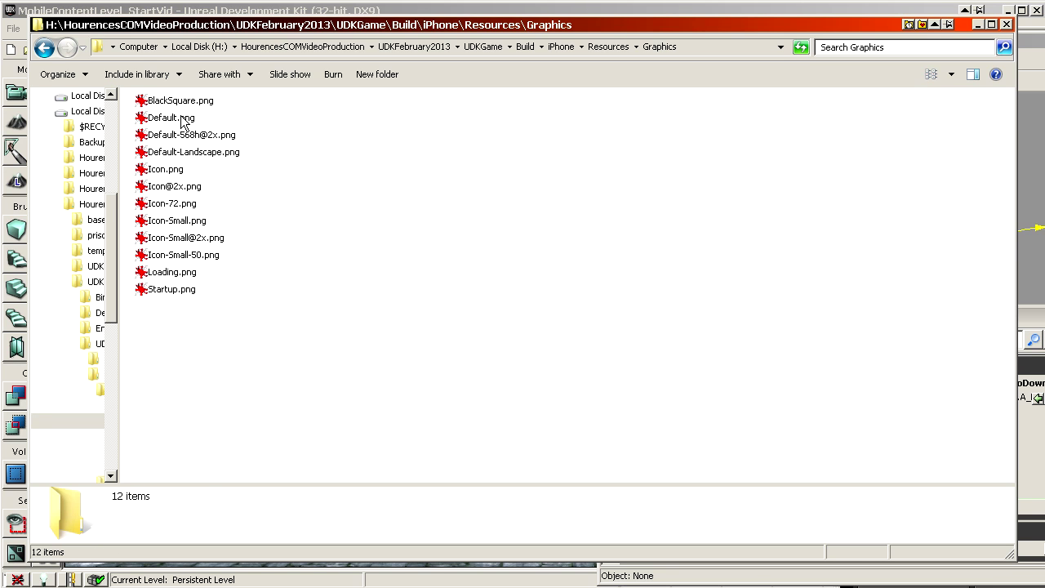
Return to the Resources folder, open its Music folder and select the A_Music_GoDown_Ambient01.mp3 file
left_click(50, 43)
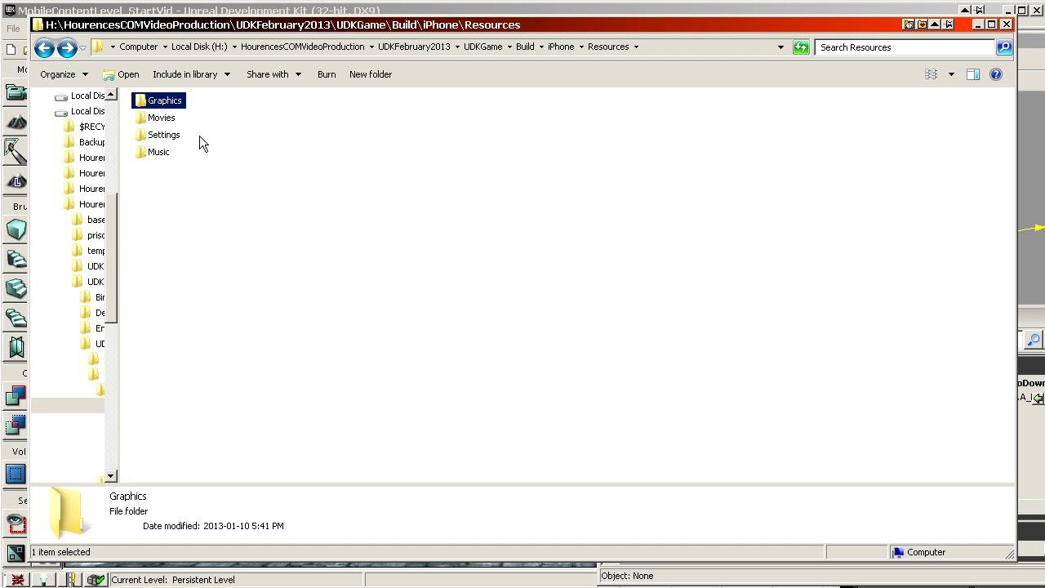
double_click(159, 155)
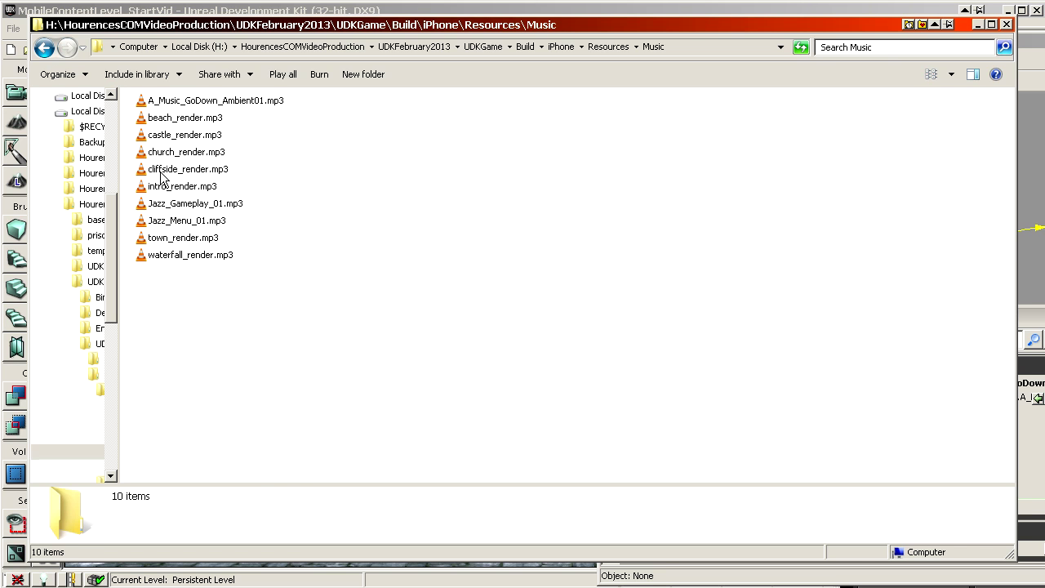
left_click_drag(267, 311, 192, 97)
left_click(224, 181)
left_click(151, 101)
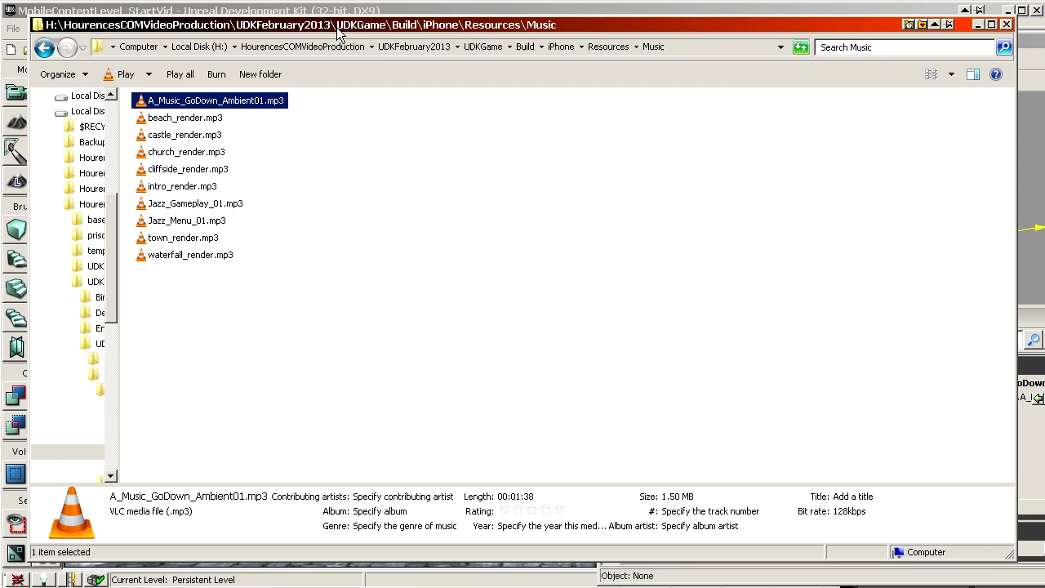
left_click_drag(336, 28, 61, 81)
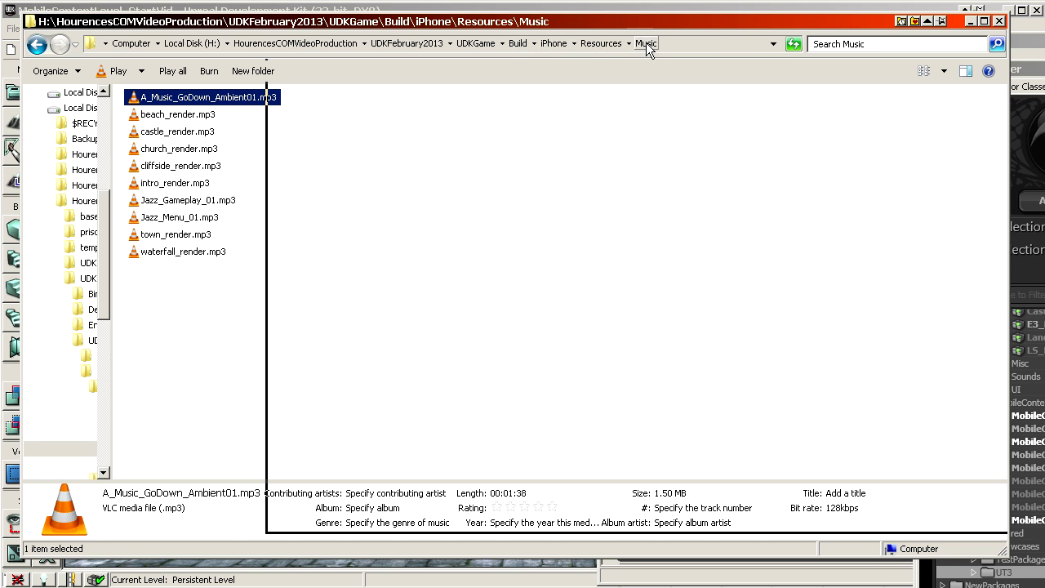
Copy the MP3's name without its extension and set the Play Music Track's MP3Filename to A_Music_GoDown_Ambient01
left_click(217, 88)
left_click(238, 101)
key("ctrl+c")
key("F2")
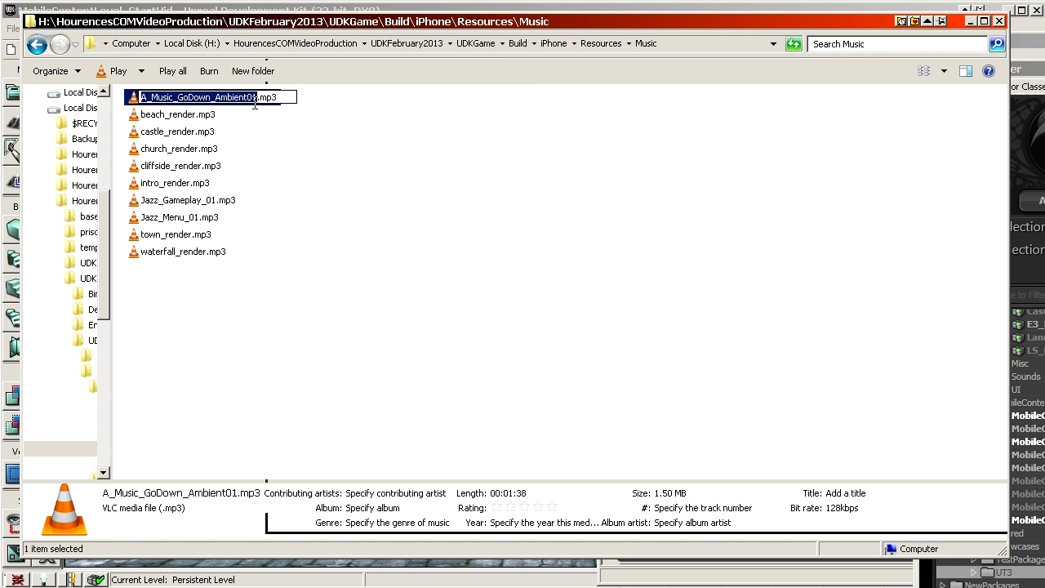
left_click_drag(356, 22, 0, 225)
double_click(758, 43)
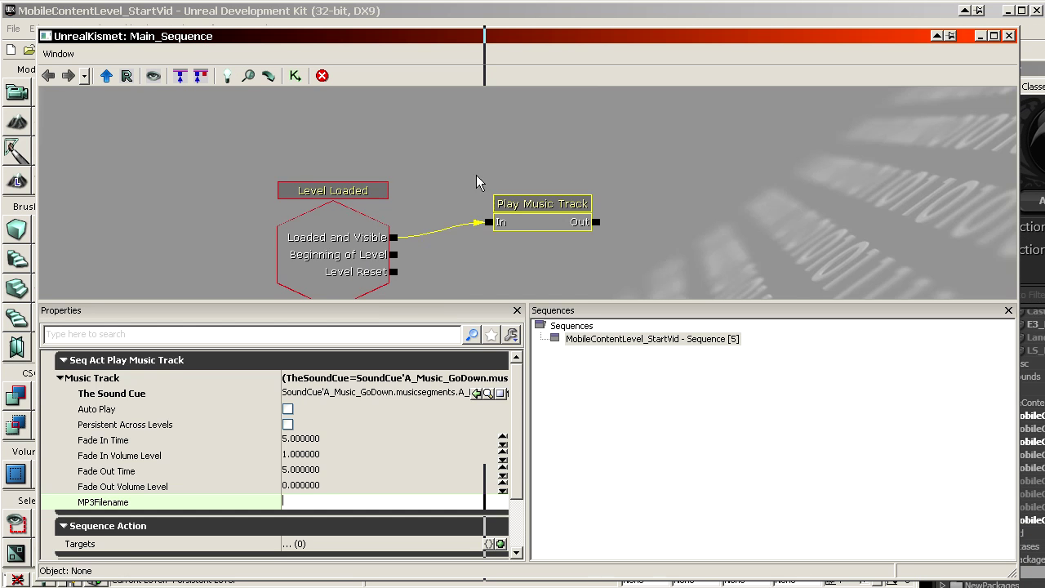
left_click(328, 500)
key("ctrl+v")
left_click(367, 486)
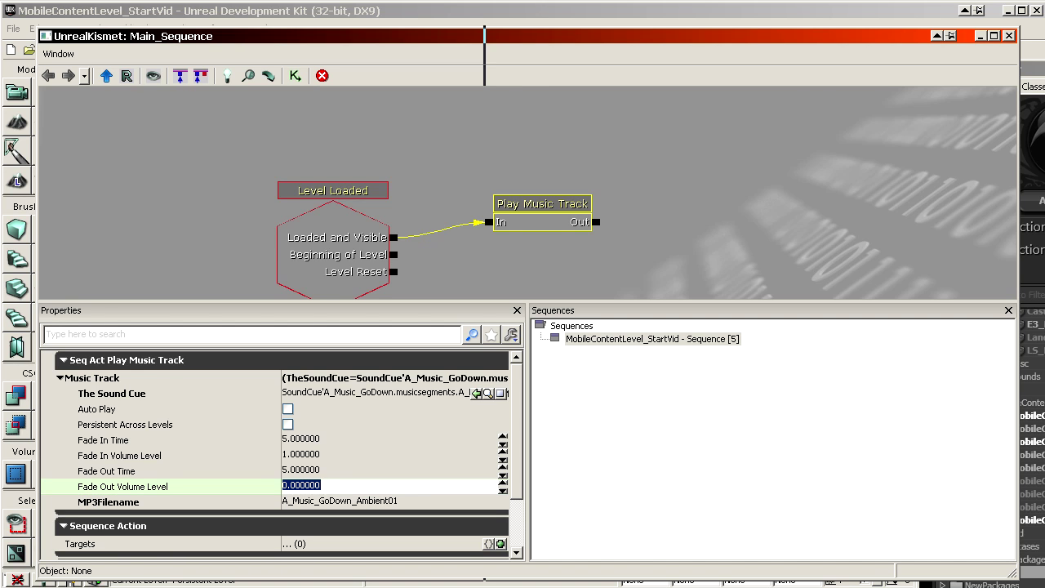
Review the Play Music Track's sound cue, fade settings and MP3Filename with its description
left_click(739, 262)
left_click_drag(740, 262, 736, 249)
left_click(433, 499)
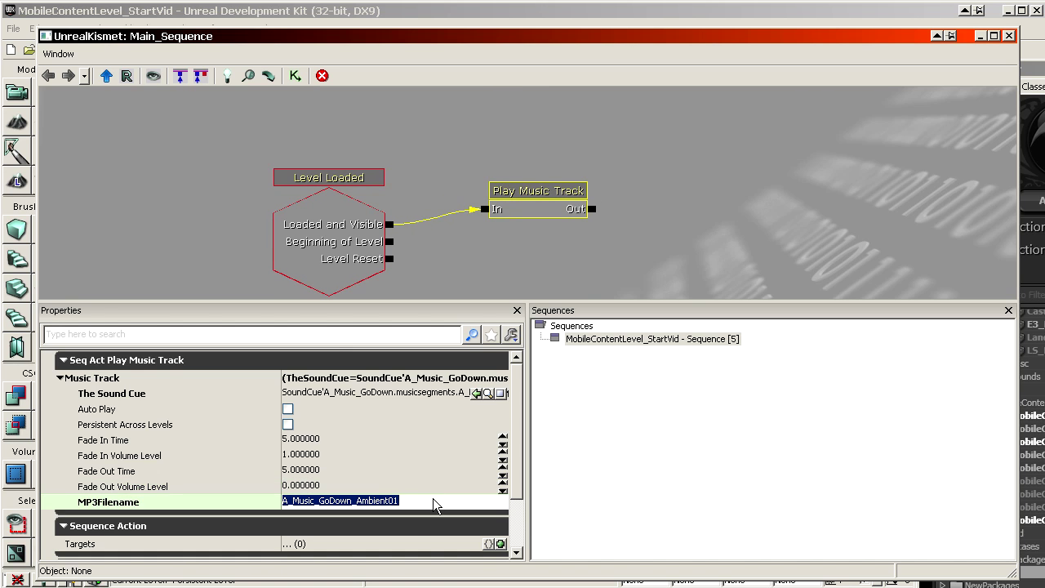
left_click(397, 469)
left_click(390, 455)
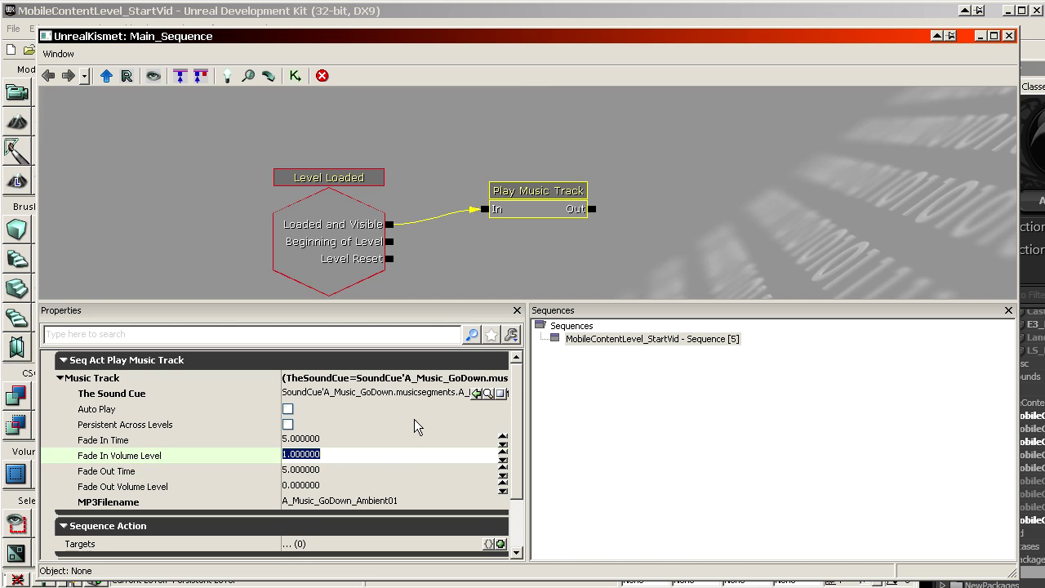
left_click(320, 391)
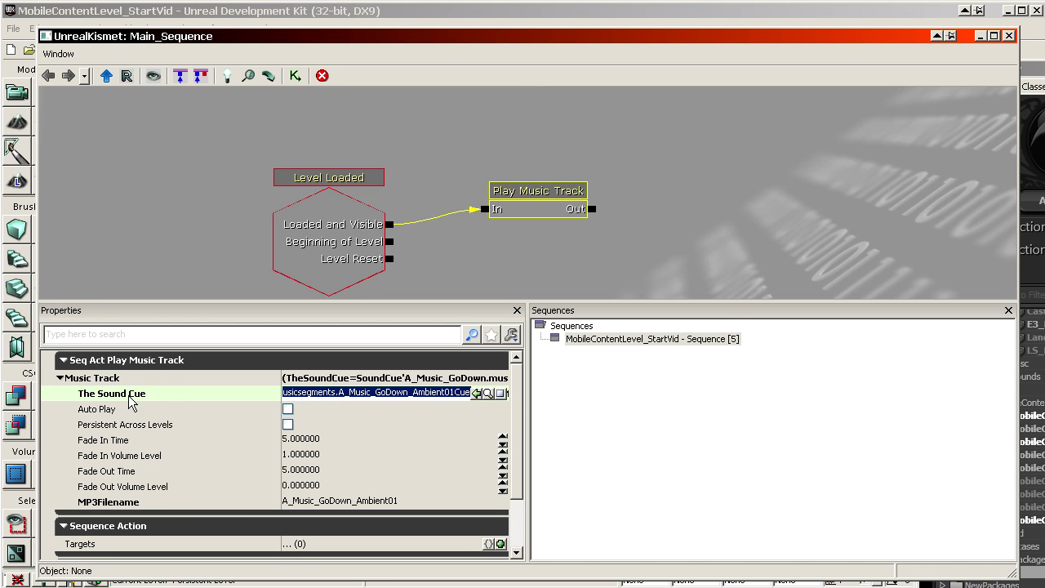
left_click(111, 503)
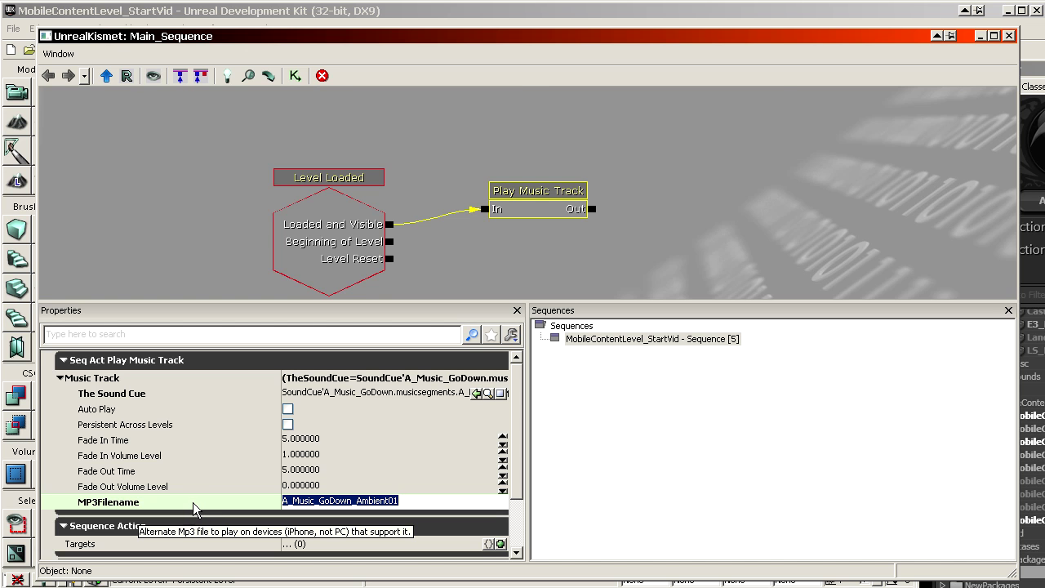
Close Kismet and inspect the hall and the ambient sound placed above the water behind the curved grating
left_click(1009, 36)
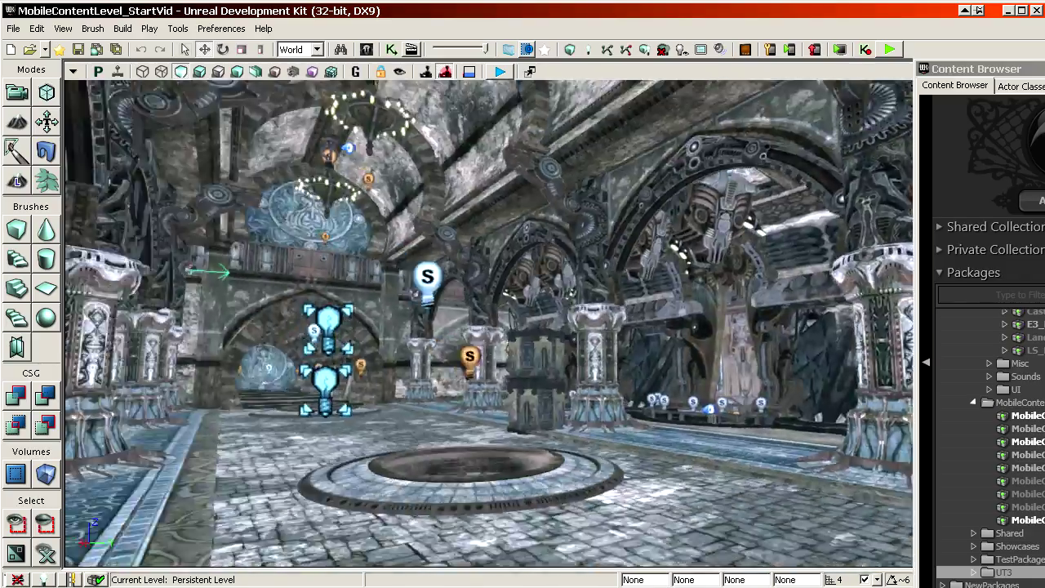
left_click_drag(488, 323, 587, 343)
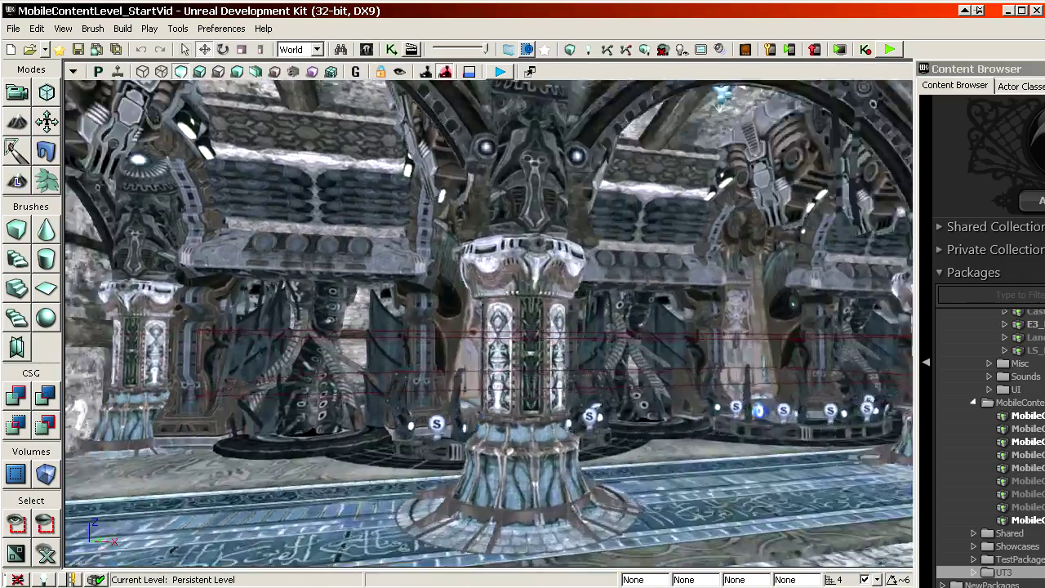
mouse_move(579, 400)
right_mouse_down()
mouse_move(531, 420)
mouse_move(600, 412)
mouse_move(578, 400)
right_mouse_up()
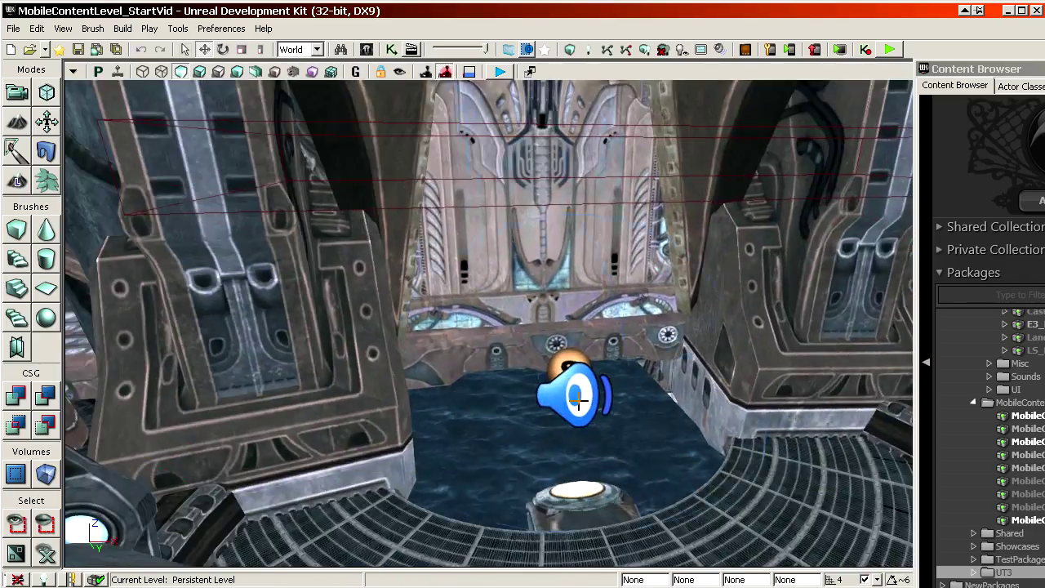
left_click(578, 400)
left_click_drag(578, 400, 629, 359)
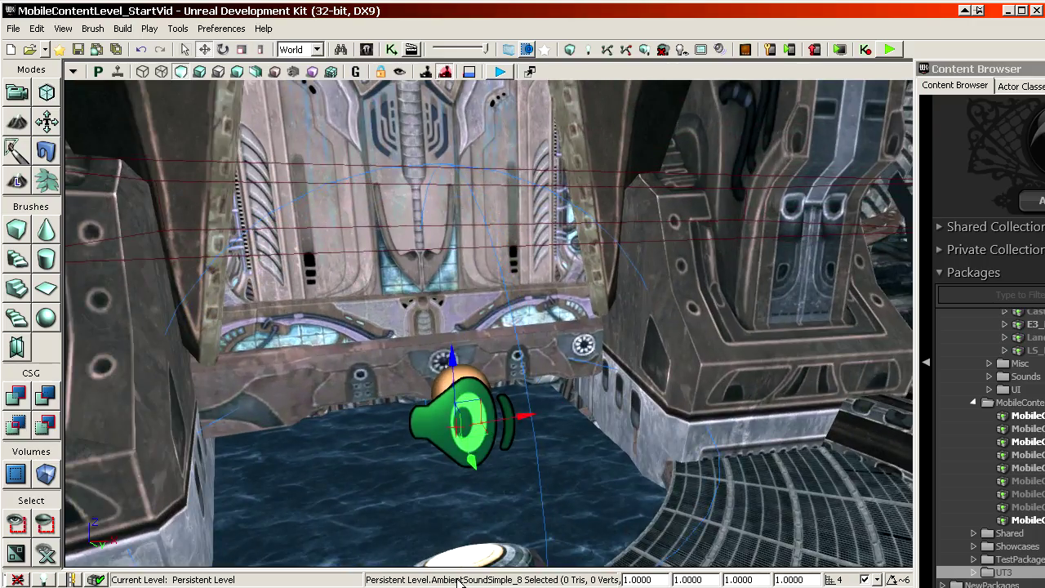
left_click_drag(538, 521, 509, 495)
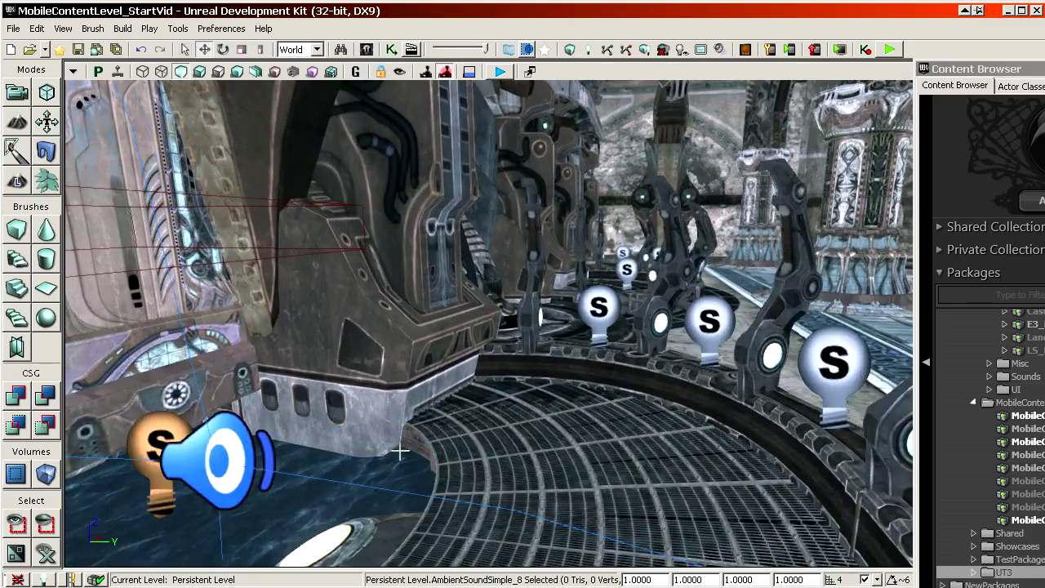
left_click_drag(400, 450, 587, 399)
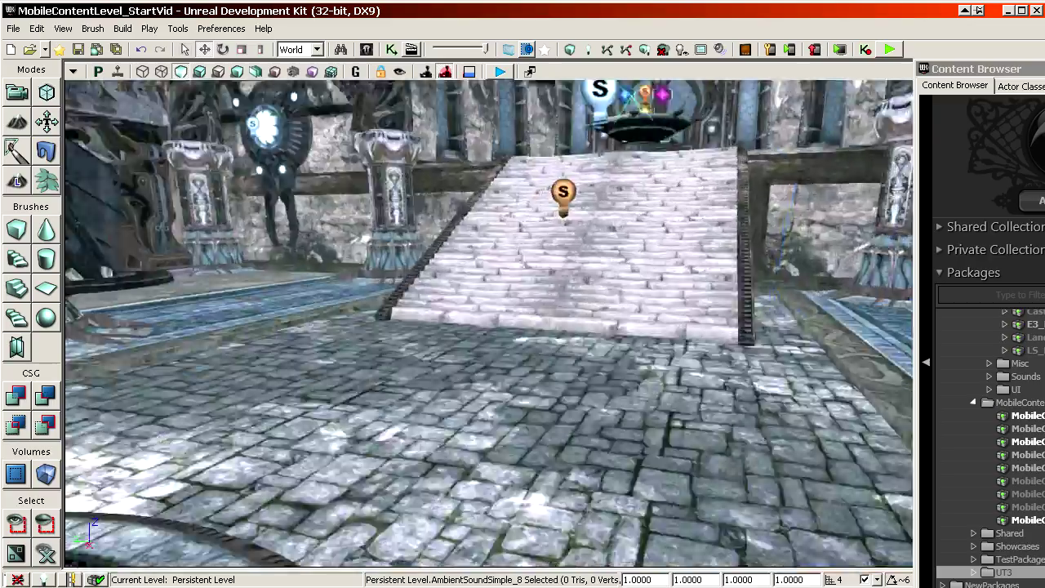
right_click_drag(399, 443, 506, 433)
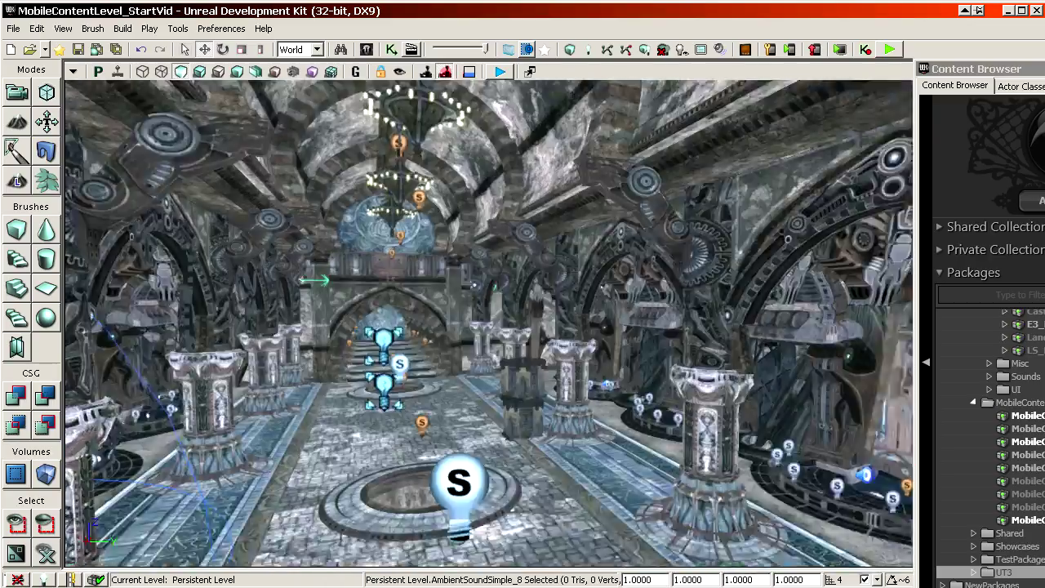
Select the ambient sound high up in the hall and extend the selection to all AmbientSoundSimple actors
left_click_drag(506, 432, 457, 408)
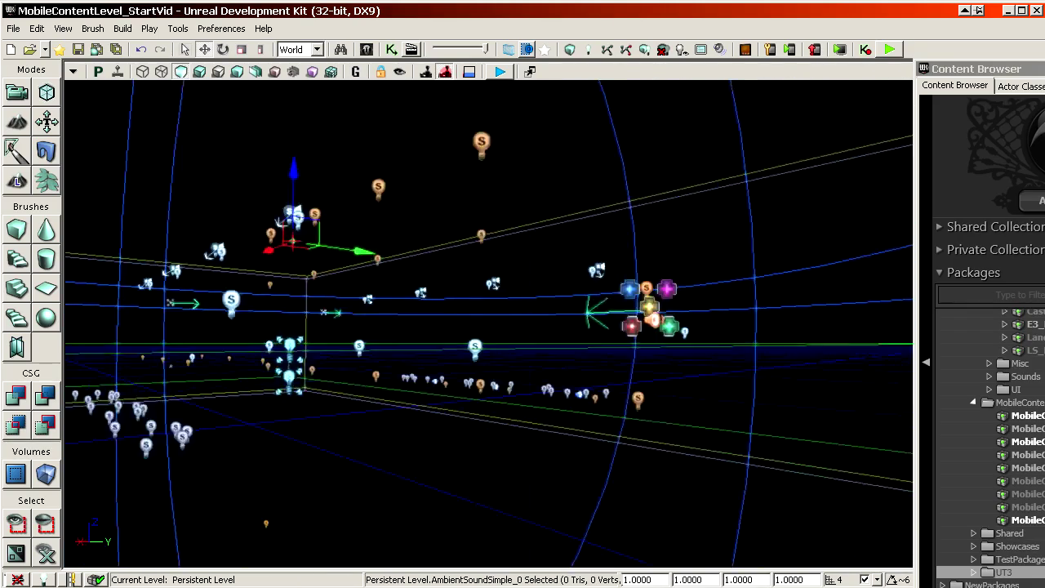
right_click_drag(530, 220, 558, 233)
right_click(559, 233)
mouse_move(634, 351)
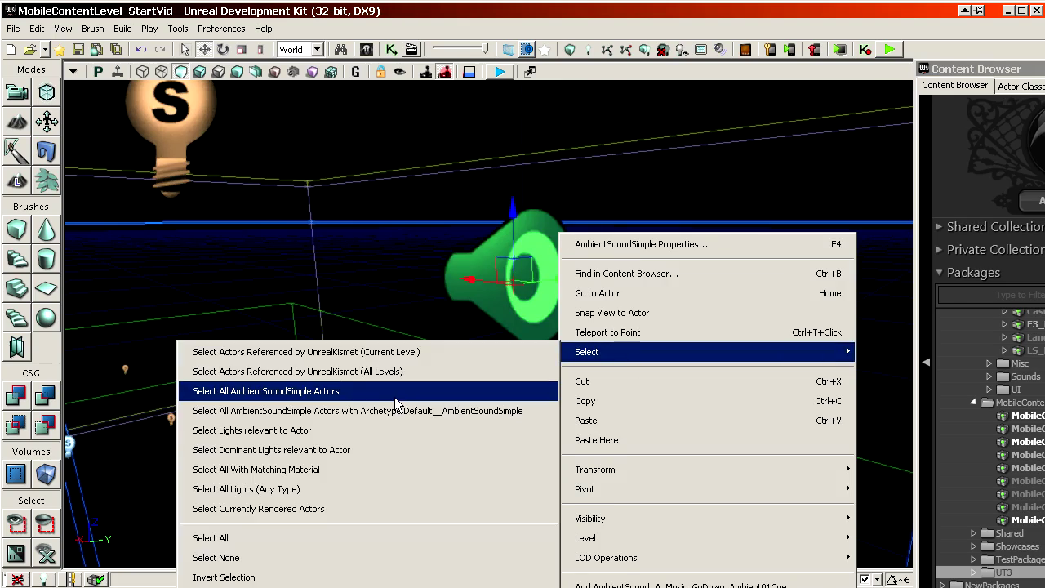
left_click(395, 399)
Examine the positions and radius spheres of the selected sound actors throughout the level
mouse_move(485, 391)
right_mouse_down()
mouse_move(457, 391)
mouse_move(506, 394)
mouse_move(482, 391)
right_mouse_up()
left_click_drag(414, 376, 286, 441)
left_click(408, 373, "ctrl")
right_click_drag(489, 327, 653, 307)
right_click_drag(539, 302, 609, 344)
right_click_drag(491, 404, 418, 336)
right_click_drag(435, 271, 580, 312)
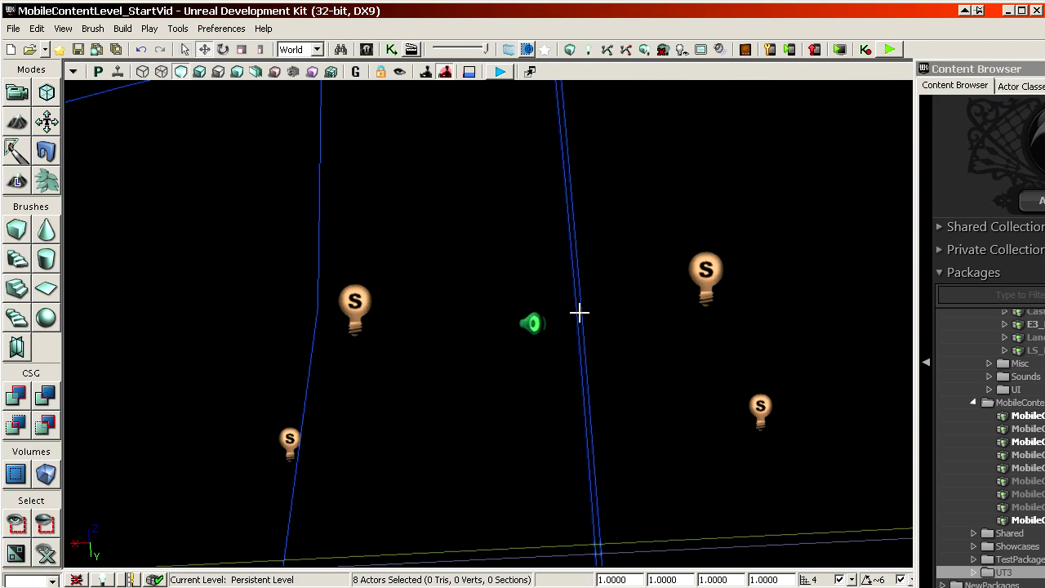
right_click_drag(478, 330, 598, 352)
key("w")
mouse_move(478, 343)
left_mouse_down()
mouse_move(482, 383)
mouse_move(483, 347)
left_mouse_up()
left_click_drag(393, 314, 392, 351)
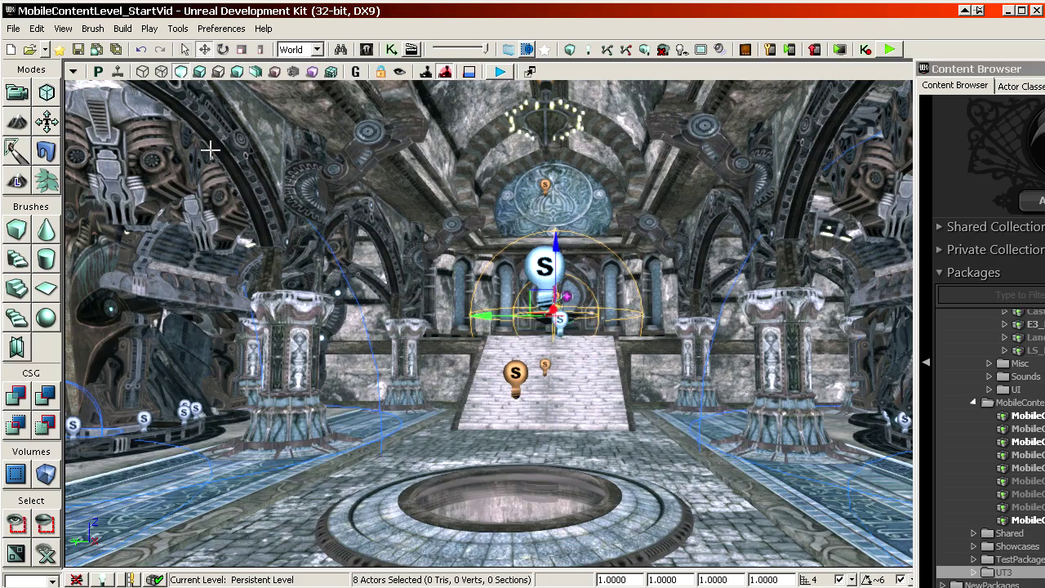
key("w")
right_click_drag(338, 256, 583, 294)
right_click_drag(337, 274, 400, 254)
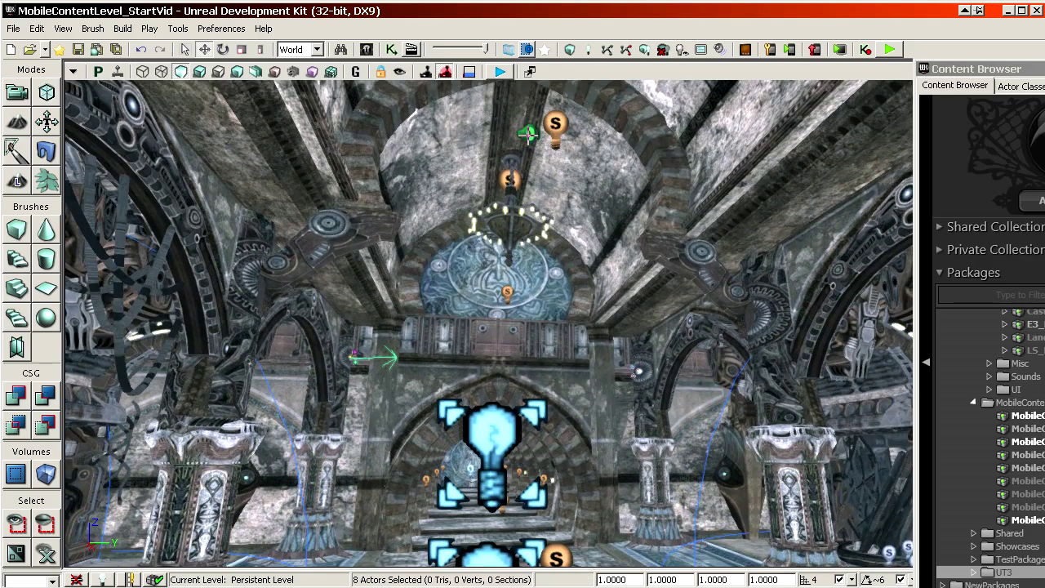
Recheck the Play Music Track settings in Kismet and delete the single ambient sound near the hall's ceiling
left_click_drag(589, 244, 592, 254)
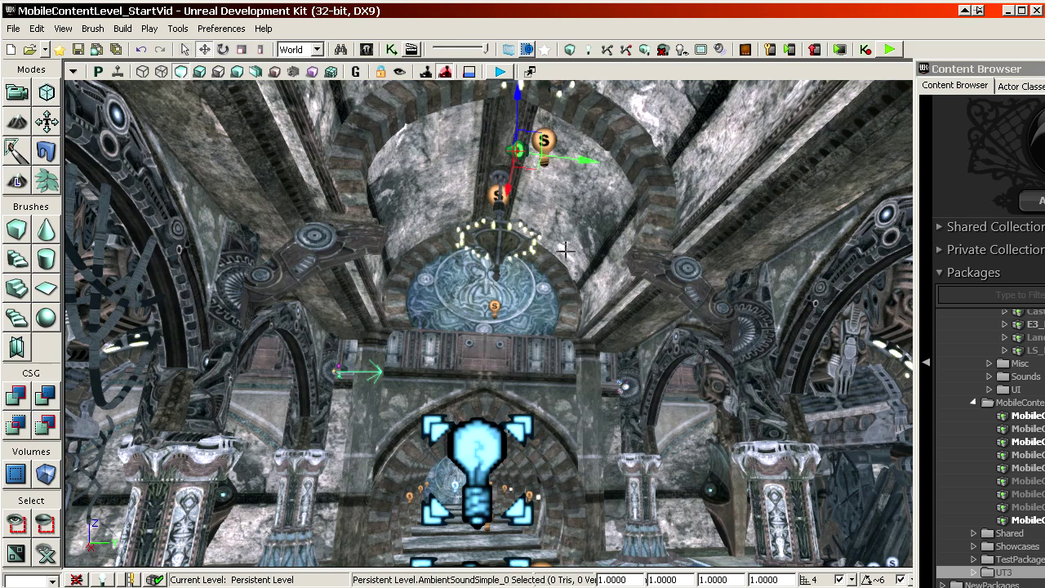
right_click_drag(719, 270, 733, 270)
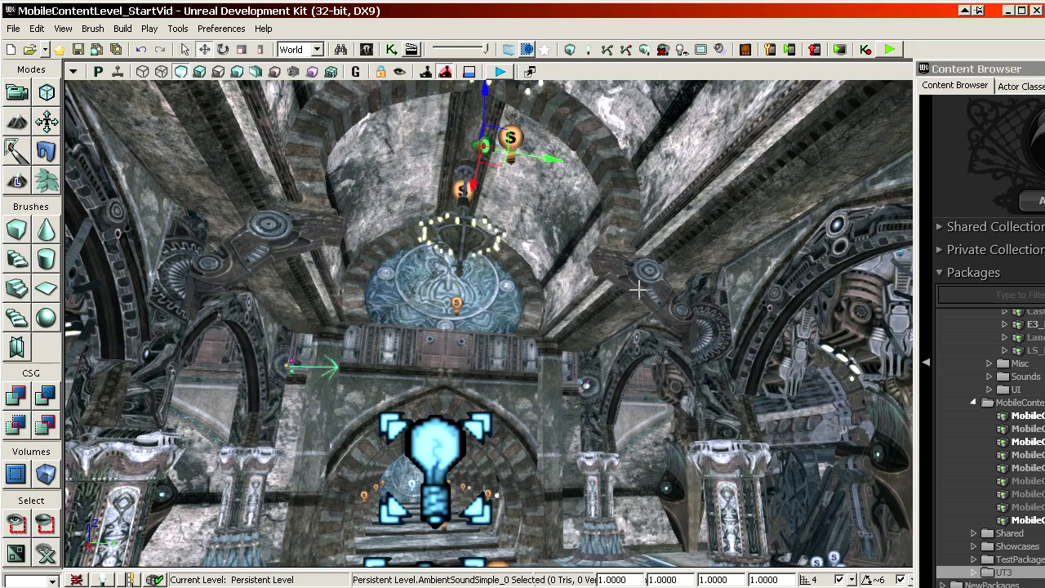
left_click_drag(637, 288, 575, 254)
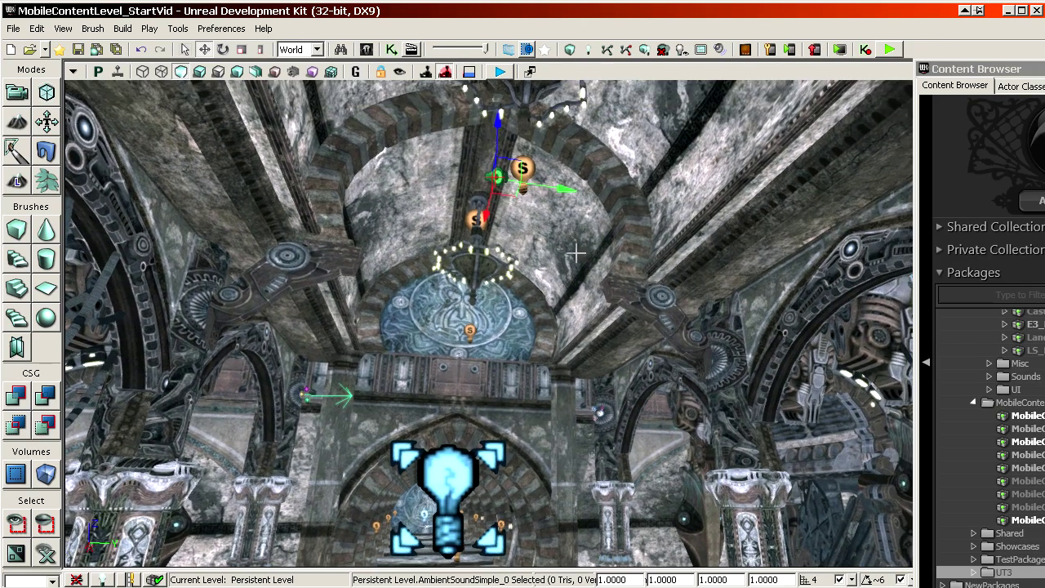
left_click(399, 49)
left_click(527, 211)
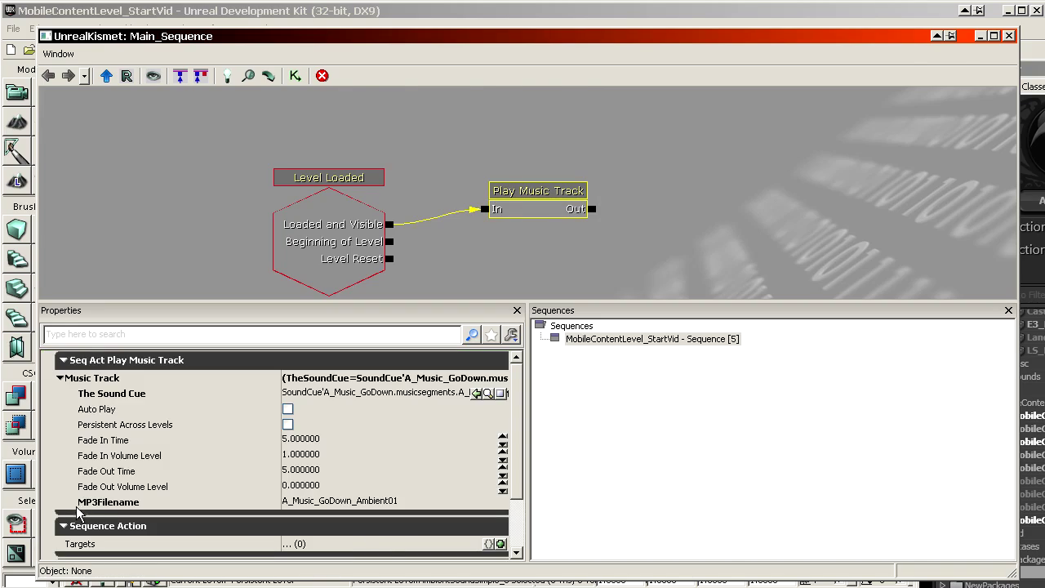
left_click(1007, 36)
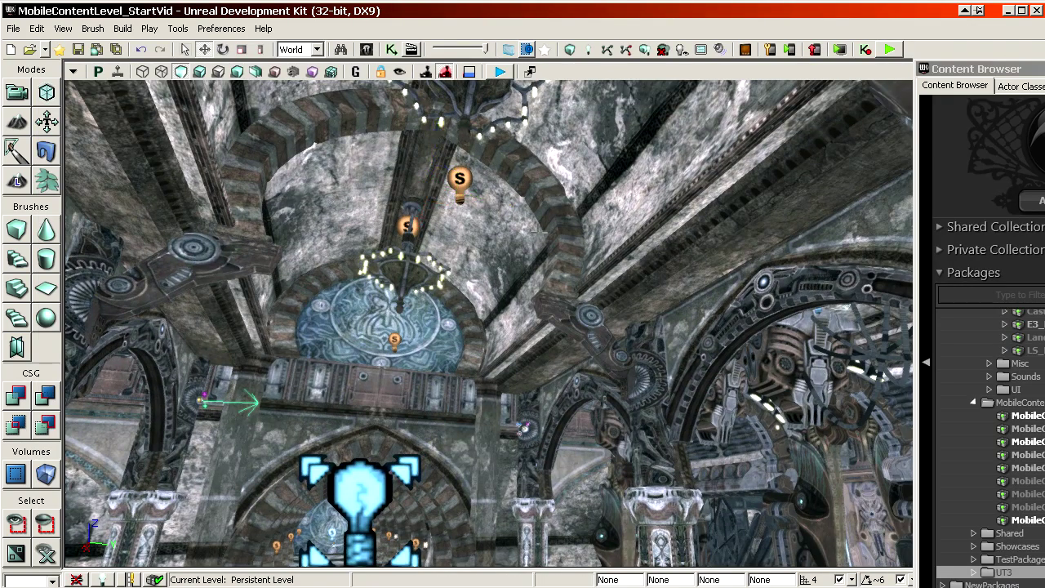
Select all remaining AmbientSoundSimple actors, starting from the one above the water basin
right_click_drag(537, 233, 537, 233)
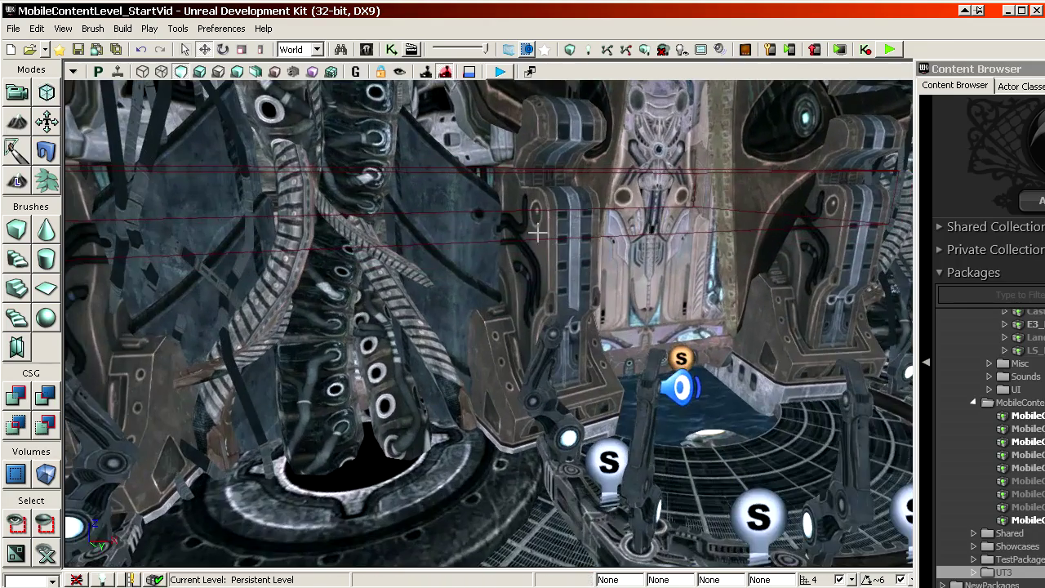
left_click(681, 379)
right_click(682, 380)
mouse_move(723, 488)
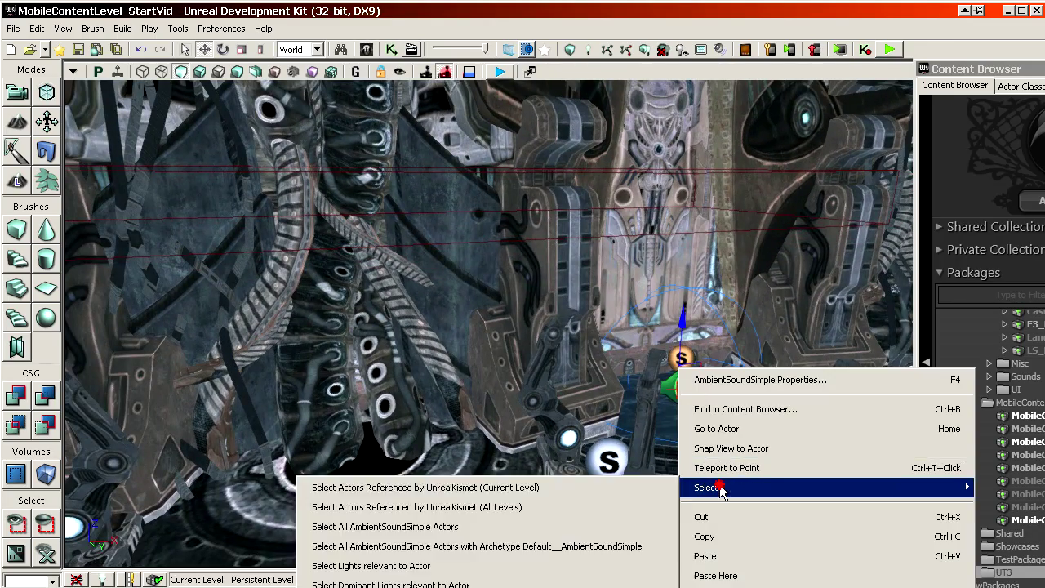
left_click(428, 528)
right_click_drag(515, 480, 515, 480)
right_click_drag(596, 456, 596, 456)
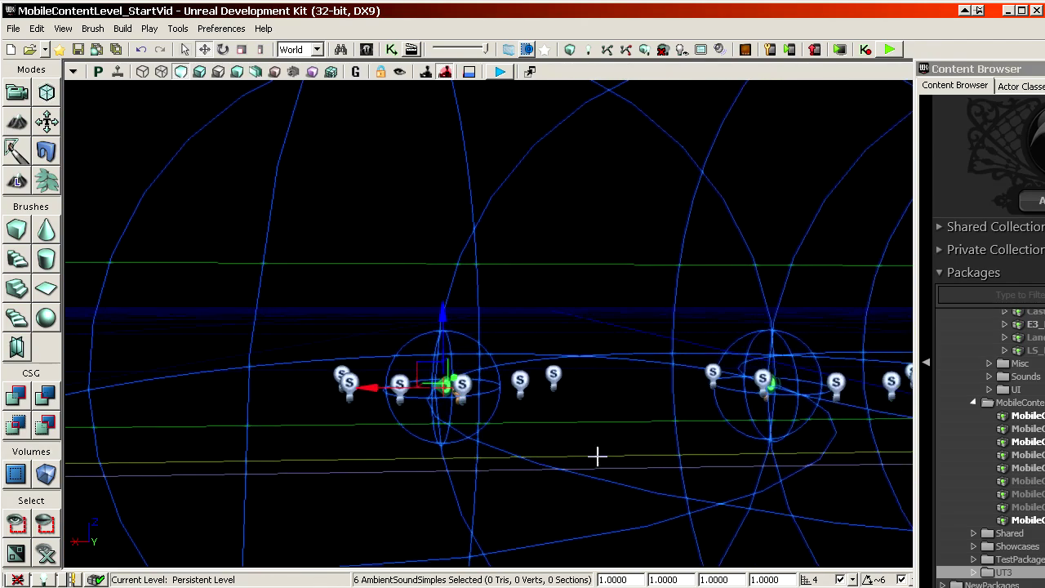
Open the properties of the selected ambient sounds and inspect their attenuation spheres beside the light rows
key("F4")
left_click_drag(1011, 71, 1044, 72)
left_click_drag(371, 238, 371, 238)
left_click_drag(541, 427, 542, 425)
key("alt+4")
key("w")
left_click_drag(397, 248, 629, 272)
Try 256 as the Radius Max of the selected ambient sounds and set it to 320 instead
left_click(796, 259)
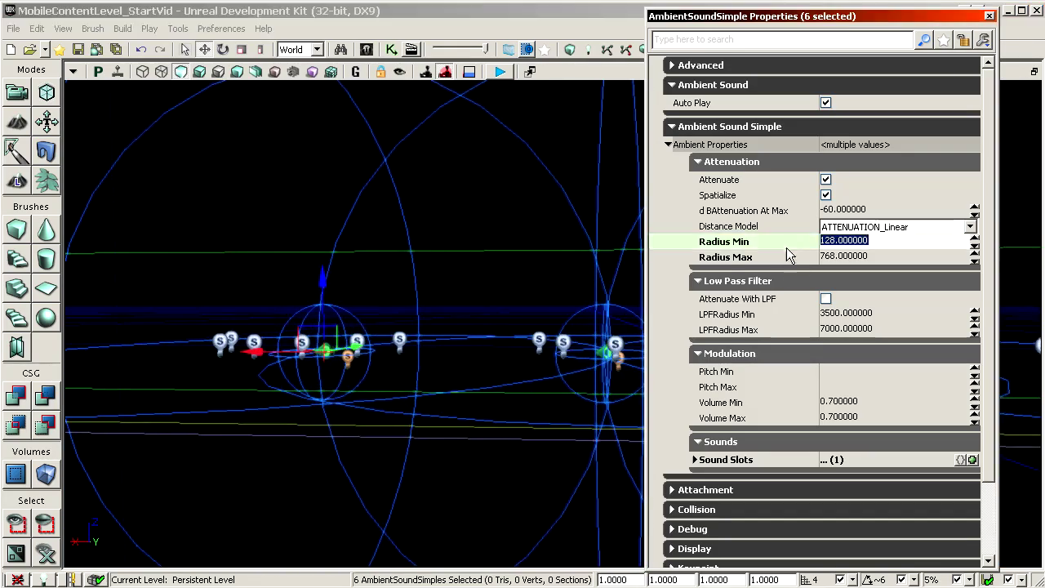
left_click(795, 260)
type("256")
key("Return")
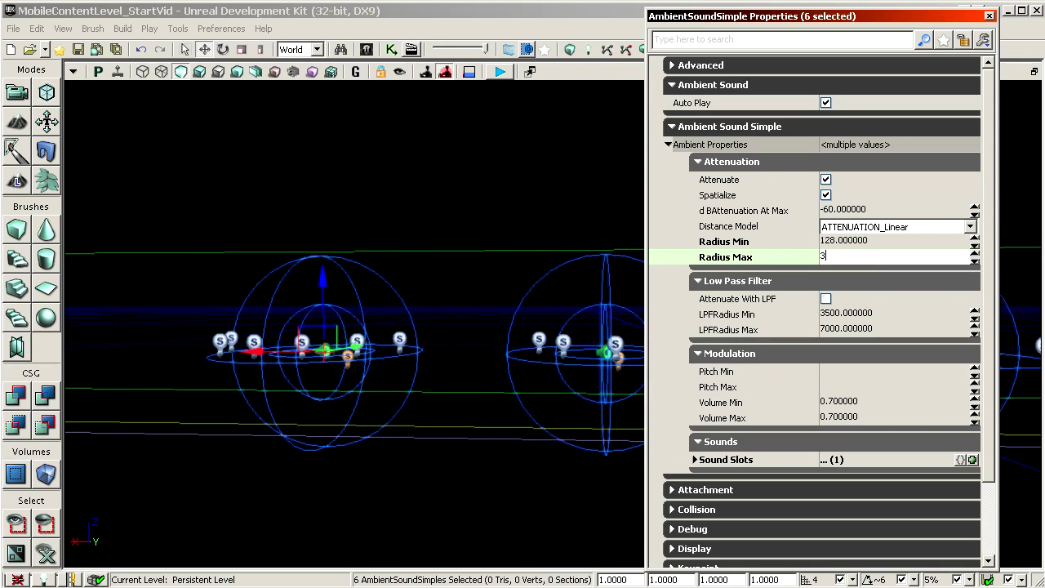
key("Return")
Set the Radius Min of the selected ambient sounds to 256 and check the resulting spheres along the hall
left_click_drag(389, 377, 489, 302)
left_click_drag(315, 339, 414, 369)
left_click(843, 240)
type("256")
key("Return")
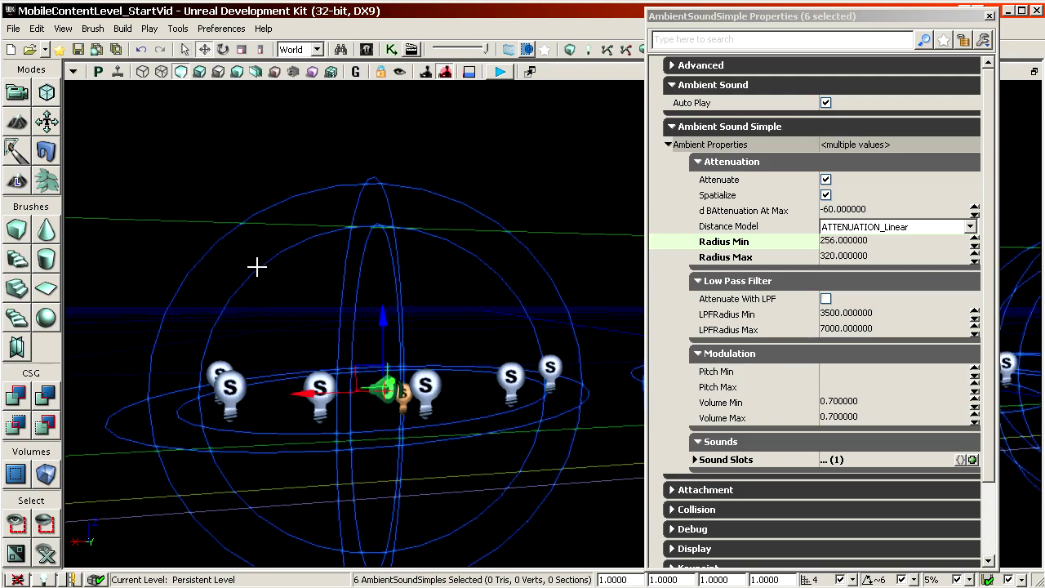
left_click_drag(257, 267, 343, 273)
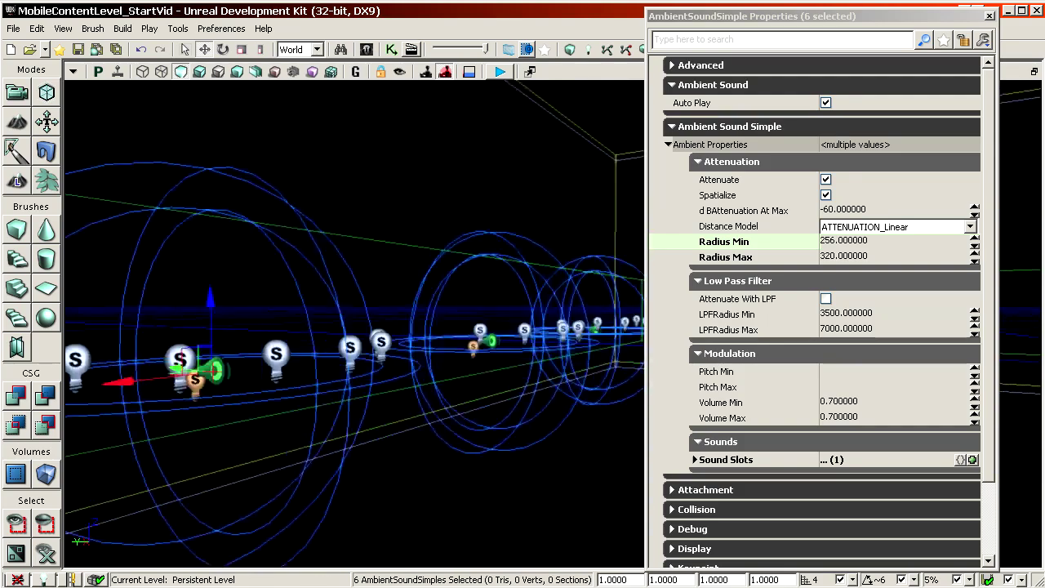
Fly along the selected ambient sounds, then select the single ambient sound beside the light row and inspect its attenuation spheres
right_click_drag(343, 273, 506, 269)
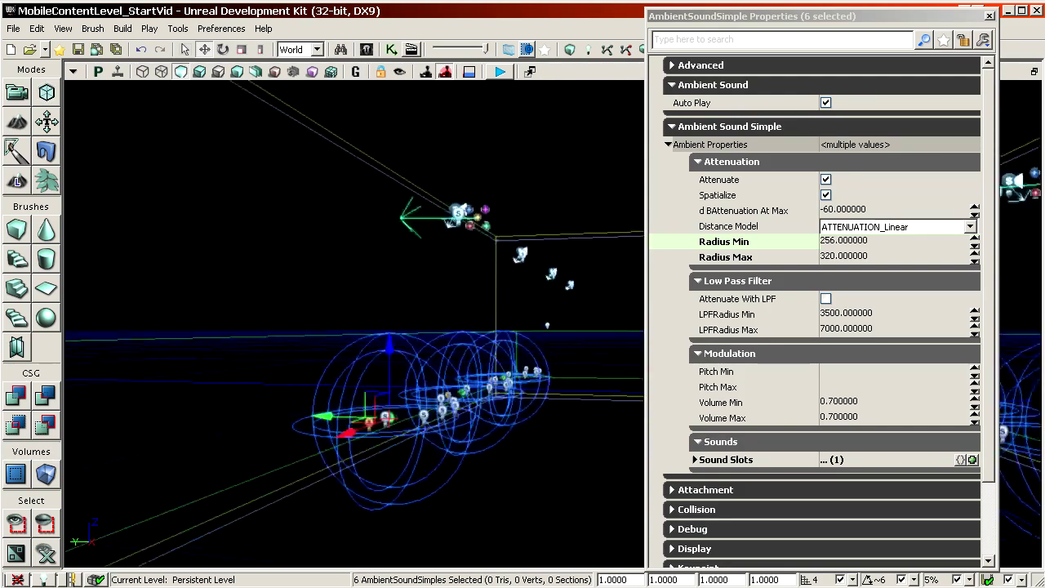
left_click_drag(391, 327, 465, 184)
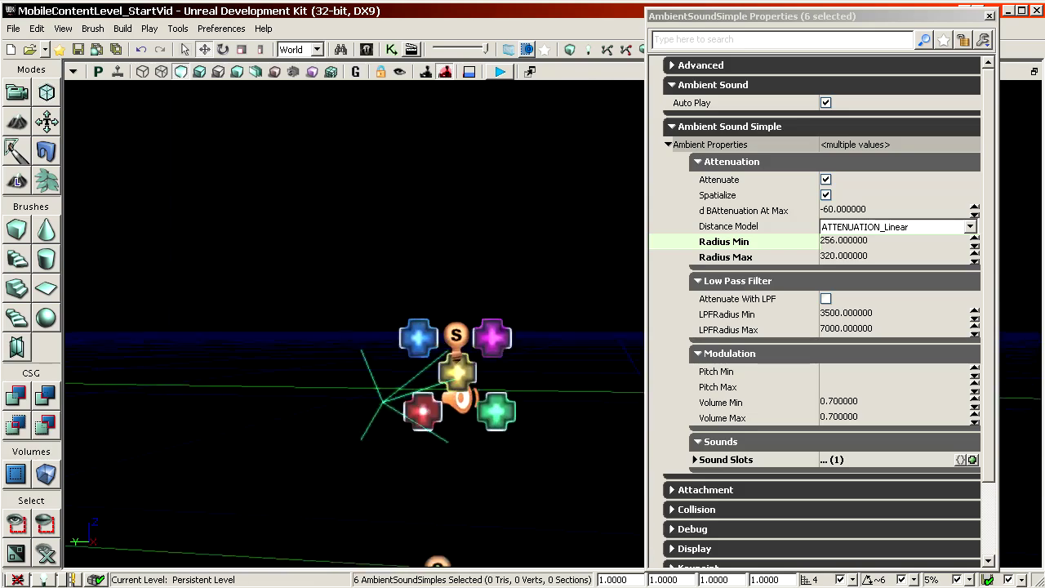
left_click_drag(447, 503, 457, 457)
left_click(429, 534)
mouse_move(429, 535)
left_mouse_down()
mouse_move(424, 563)
mouse_move(437, 567)
mouse_move(432, 522)
left_mouse_up()
left_click_drag(369, 192, 314, 110)
right_click_drag(314, 192, 261, 233)
left_click(404, 401)
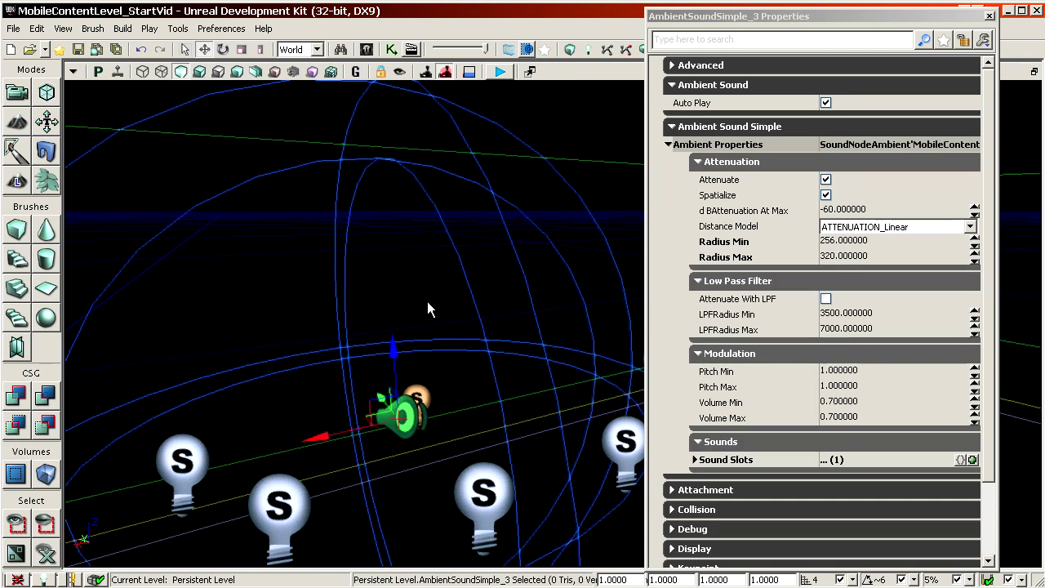
left_click_drag(427, 308, 404, 310)
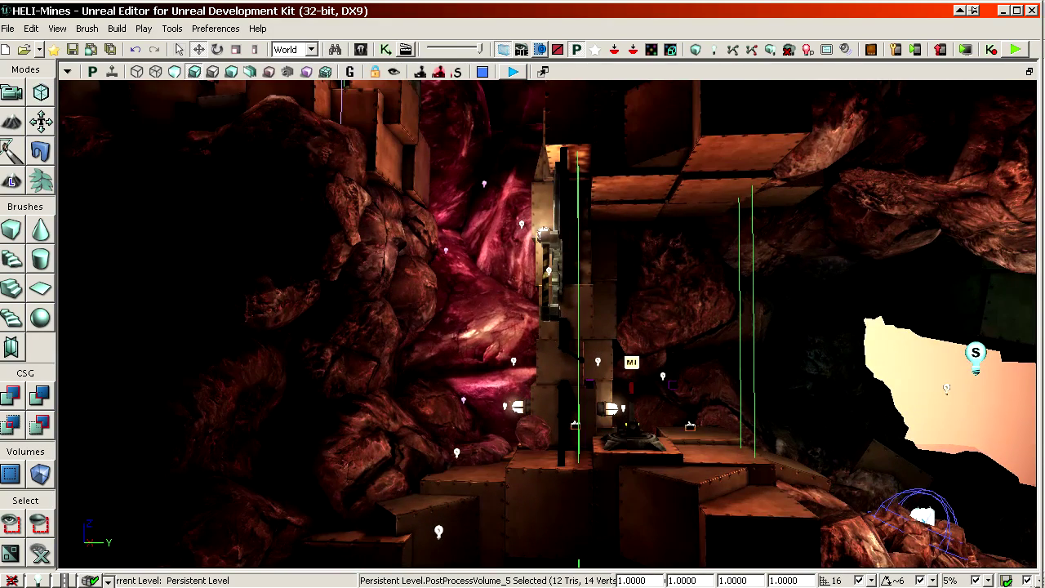
In the HELI-Mines level's Content Browser, examine the cameraTalkFull sound wave's compression, sample rate and mobile detail properties, and close them
left_click_drag(1044, 74, 301, 42)
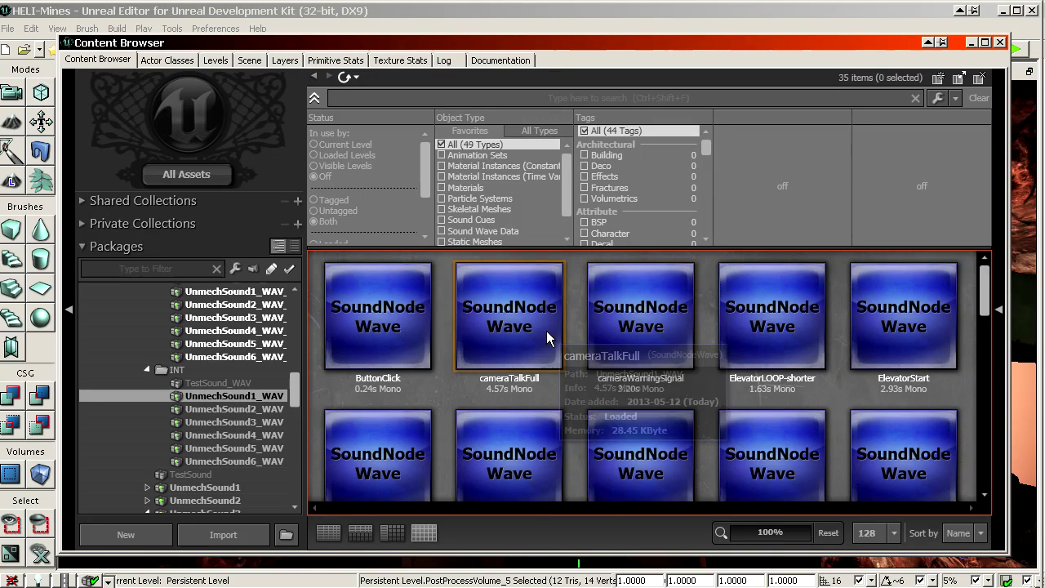
right_click(547, 314)
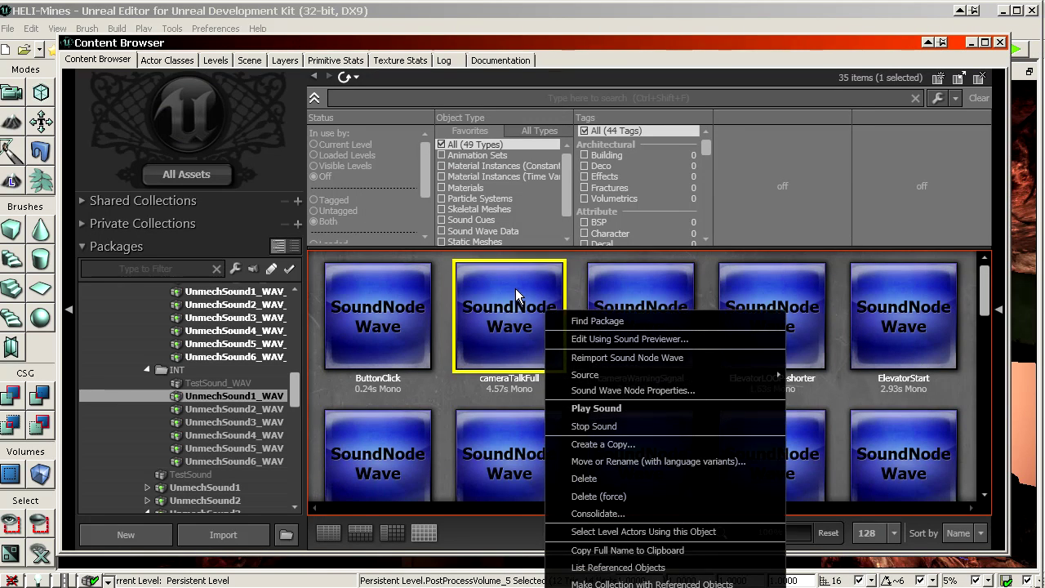
left_click(588, 390)
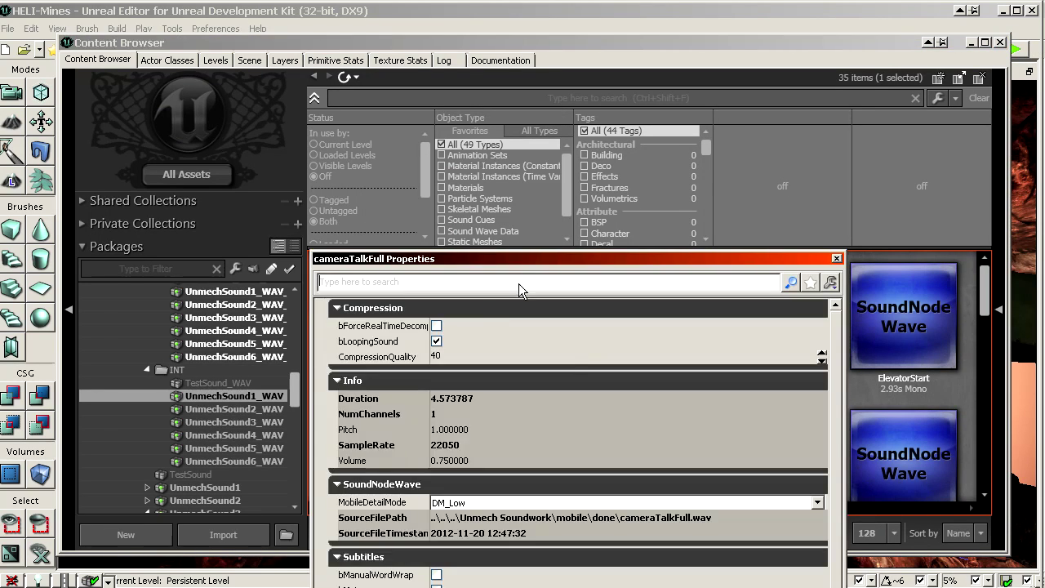
left_click_drag(535, 269, 485, 41)
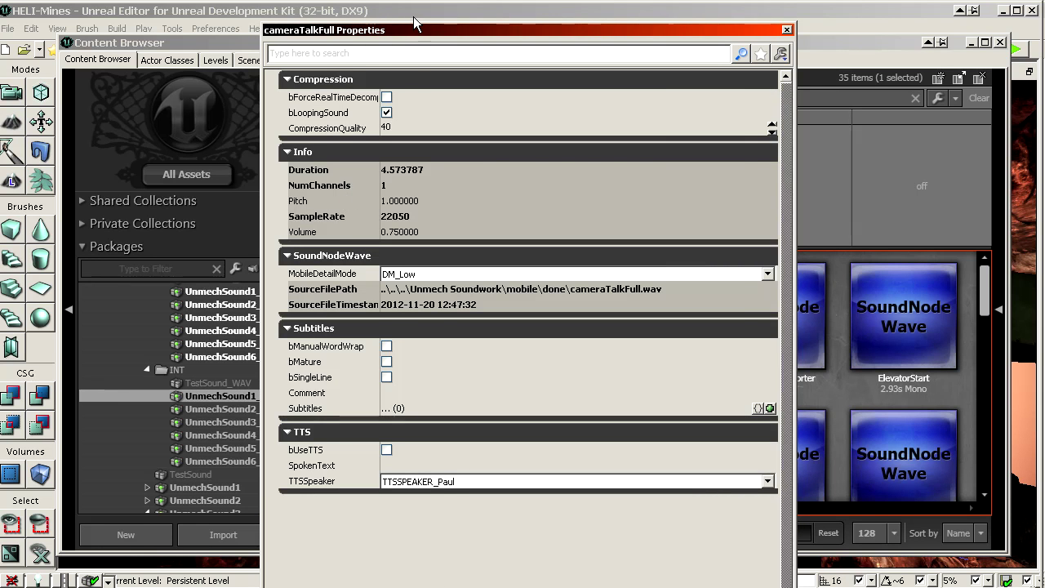
left_click_drag(415, 30, 570, 32)
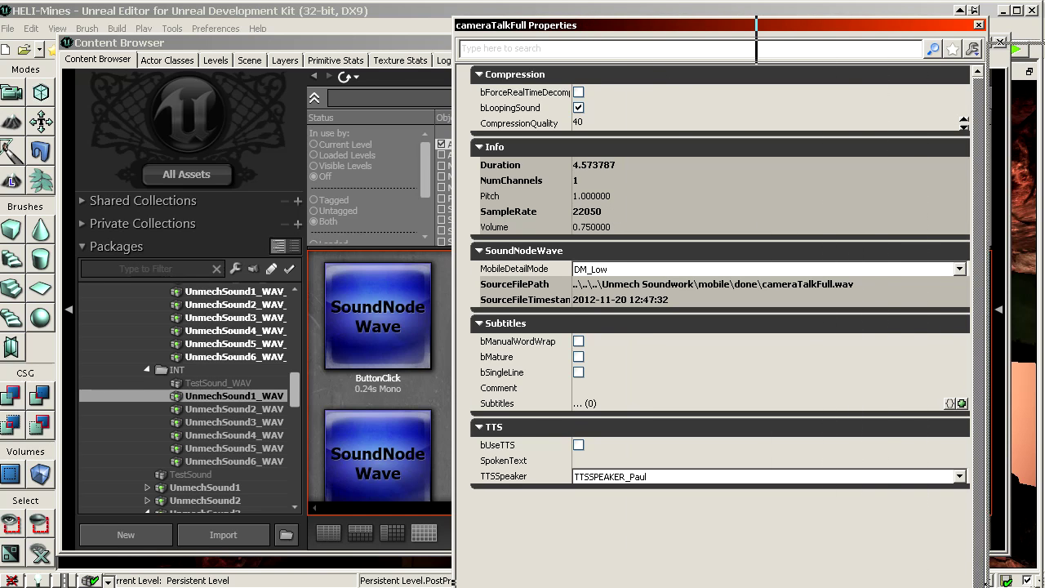
left_click(978, 25)
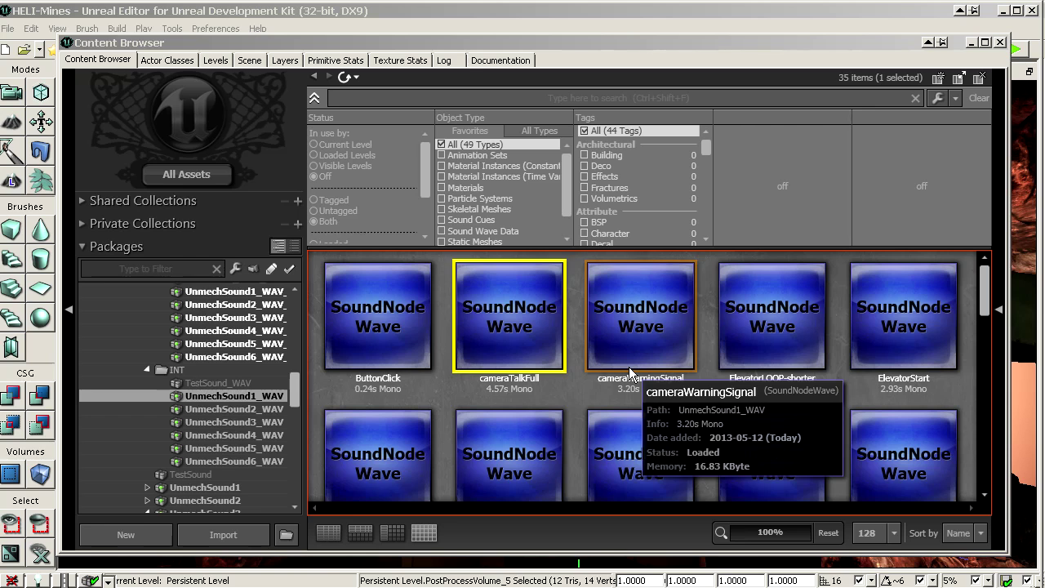
Look over the sound waves around cameraWarningSignal, then show the contents of the UnmechSound1_WAV_DMM package in the Sounds DMM folder
left_click(658, 360)
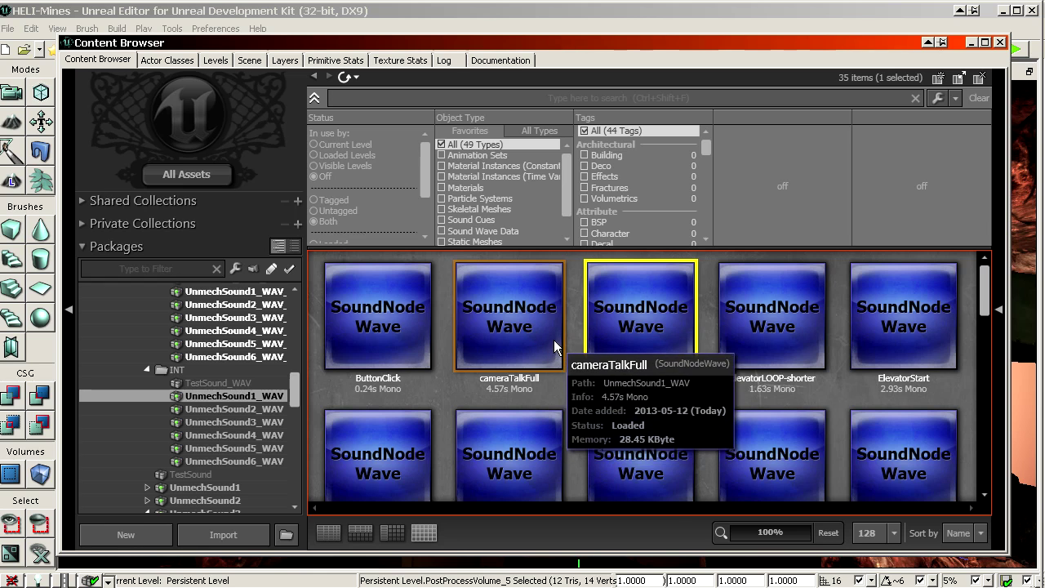
scroll(688, 425, "down", 1)
scroll(688, 384, "up", 1)
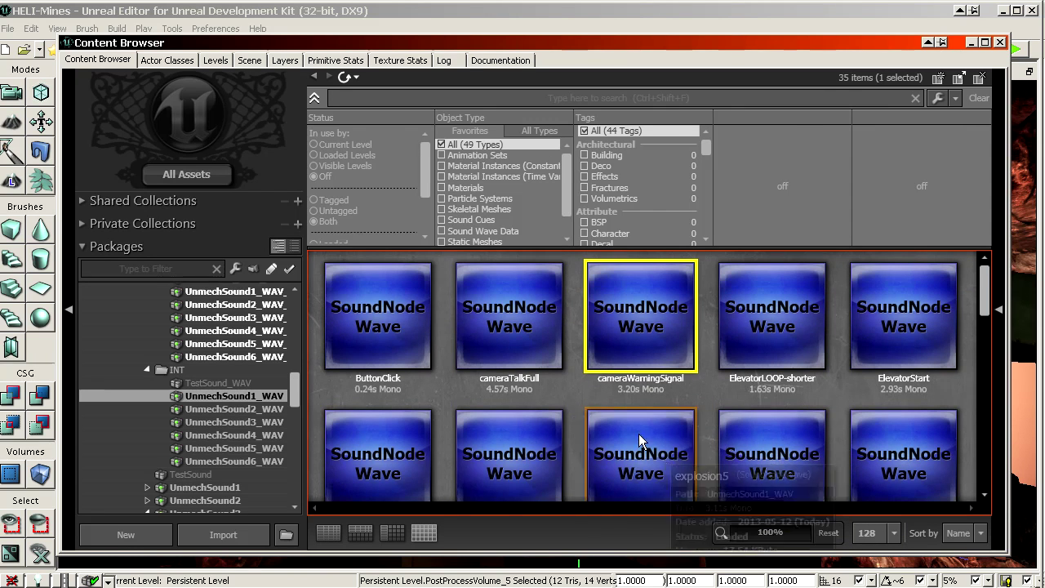
left_click_drag(298, 392, 298, 380)
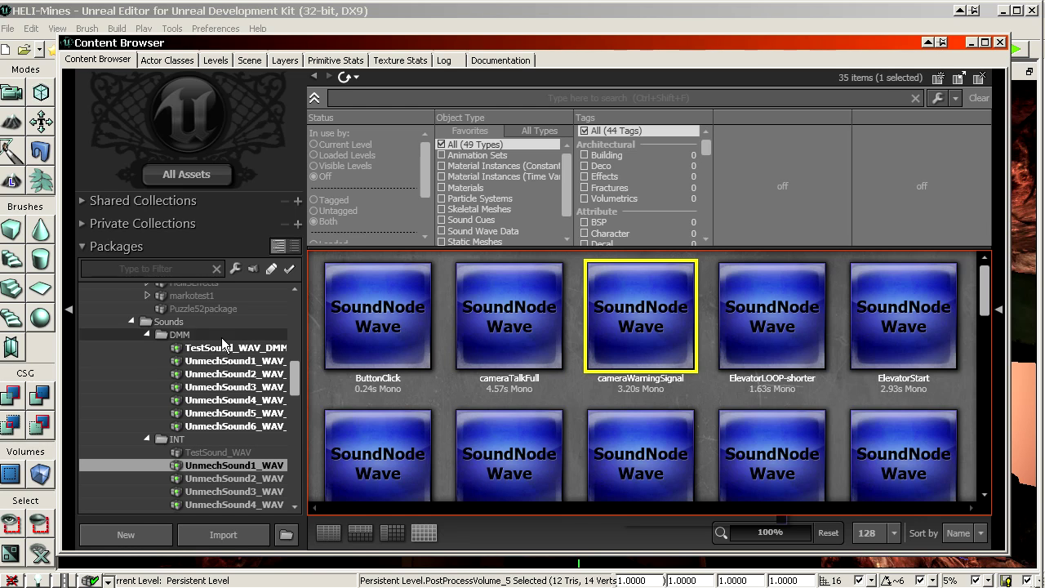
mouse_move(294, 388)
left_mouse_down()
mouse_move(292, 398)
mouse_move(294, 379)
left_mouse_up()
left_click(253, 389)
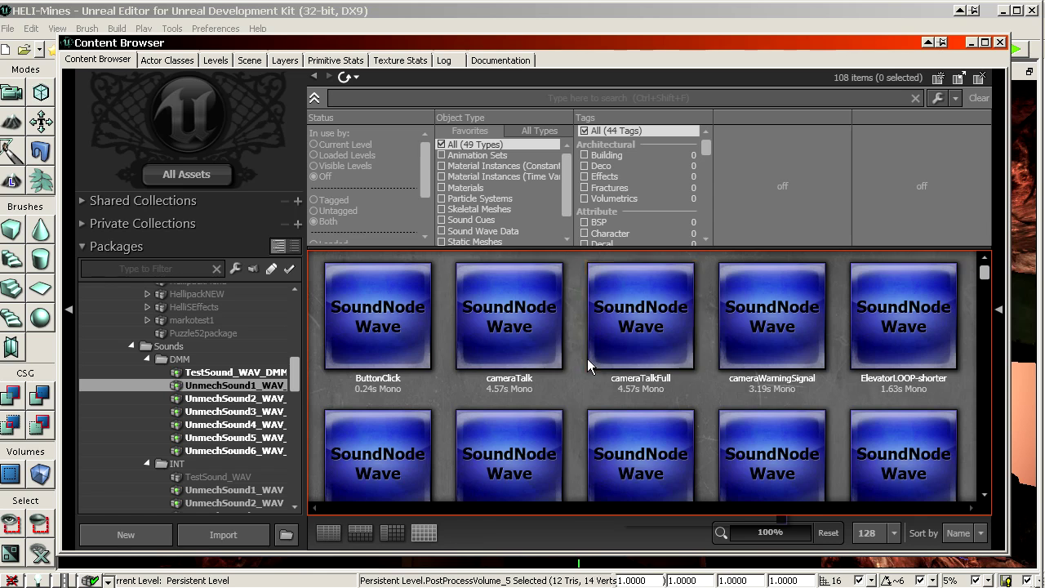
Examine the sample rate and source file in the cameraTalk sound wave's properties for comparison with the full-quality version
right_click(508, 300)
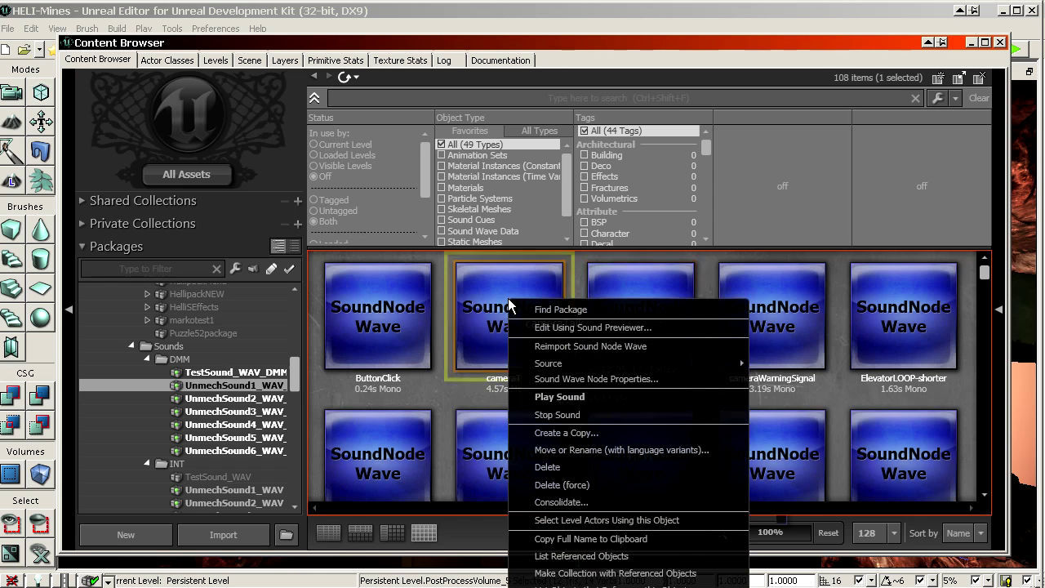
left_click(559, 378)
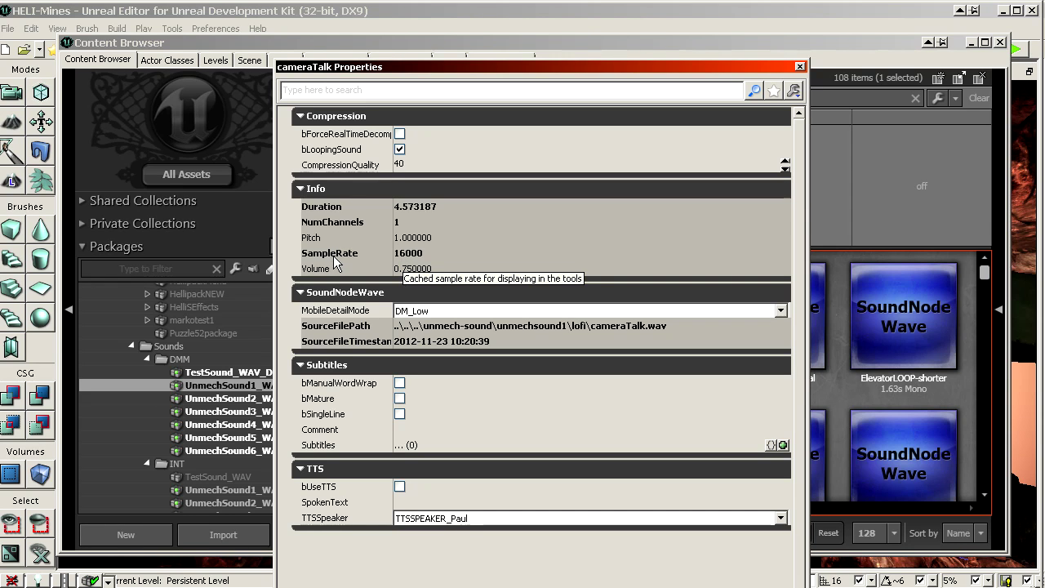
left_click(799, 67)
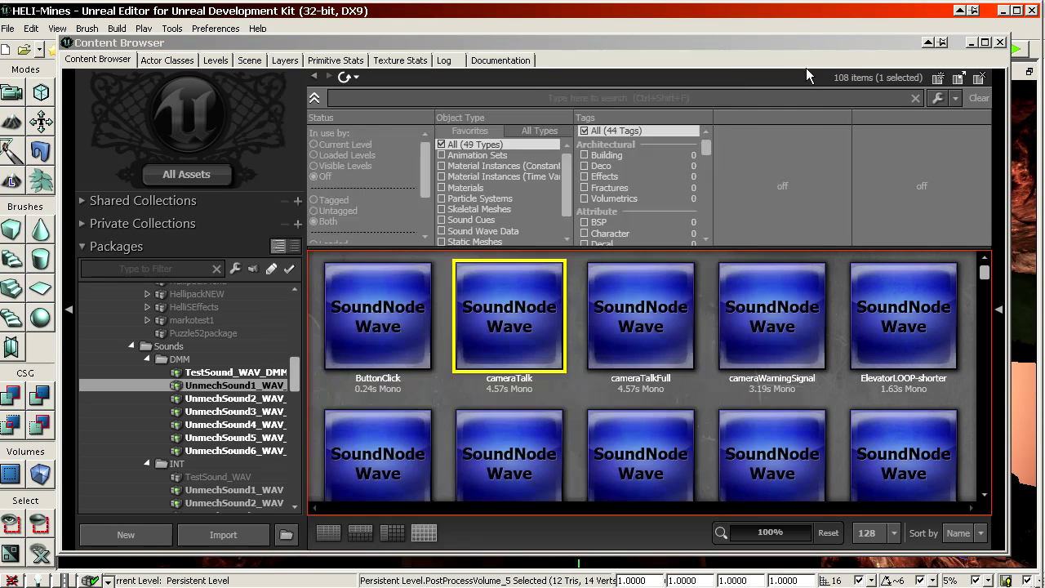
left_click_drag(1044, 24, 826, 40)
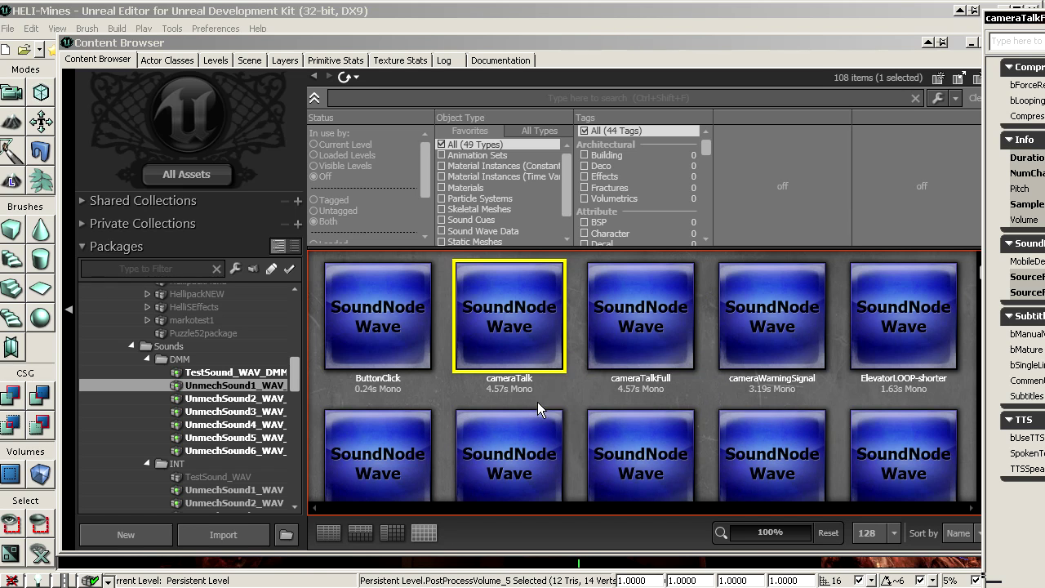
Browse the camera, elevator, explosion, fire and gas sound waves in the UnmechSound1_WAV_DMM package
scroll(631, 428, "down", 3)
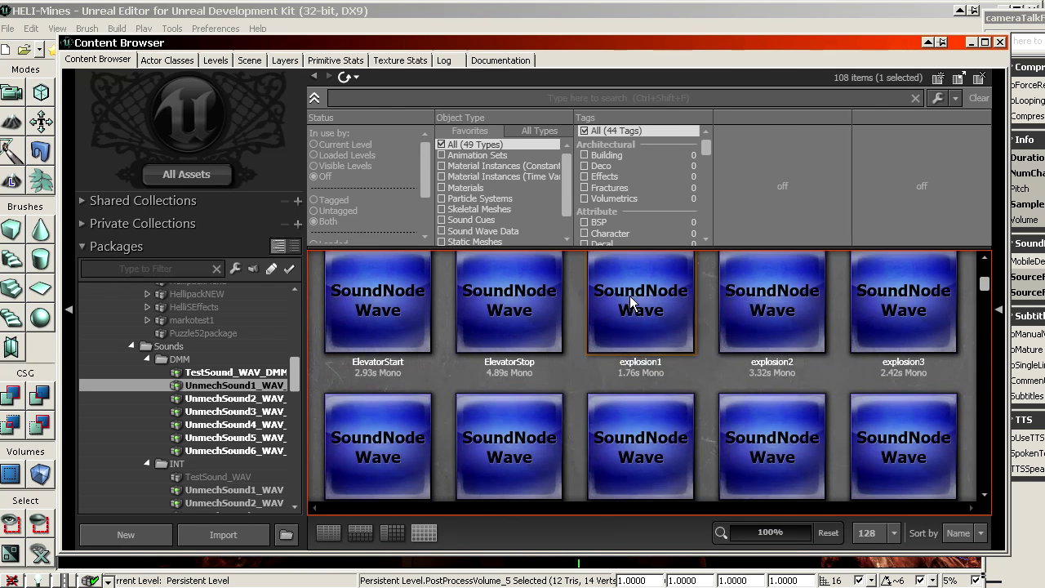
scroll(641, 449, "down", 3)
scroll(581, 396, "down", 1)
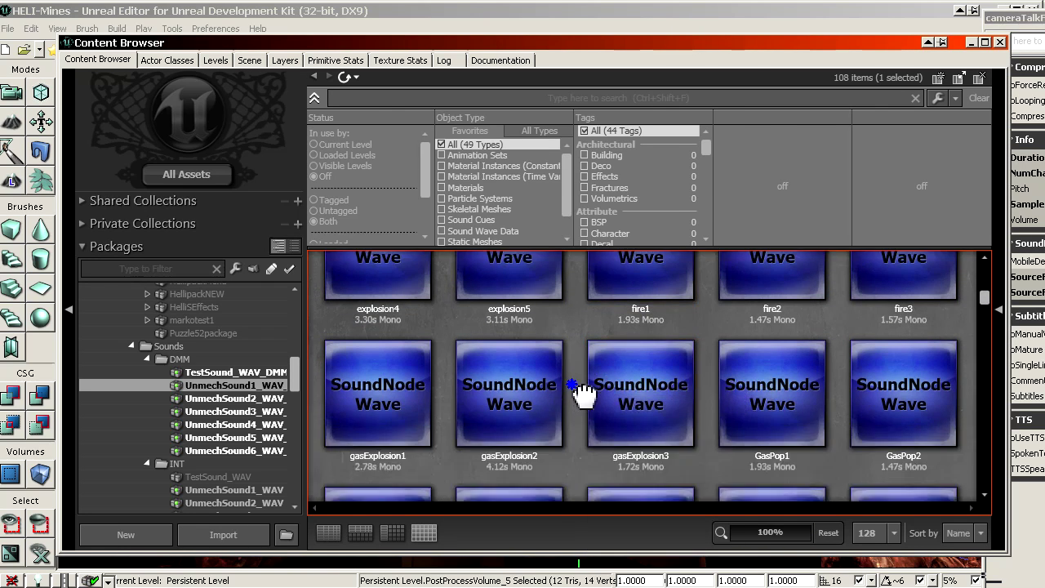
scroll(575, 404, "up", 4)
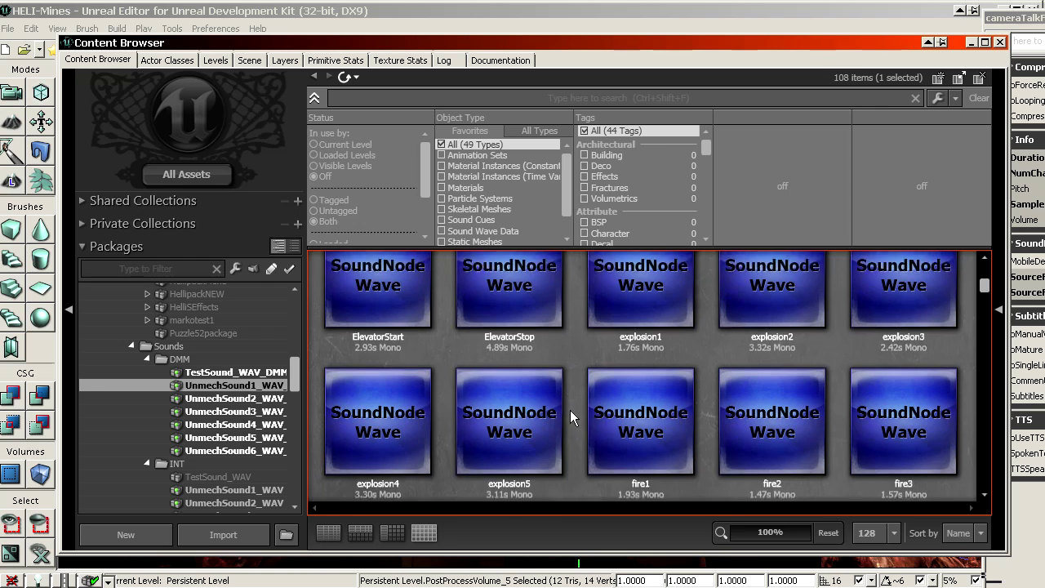
scroll(569, 410, "down", 1)
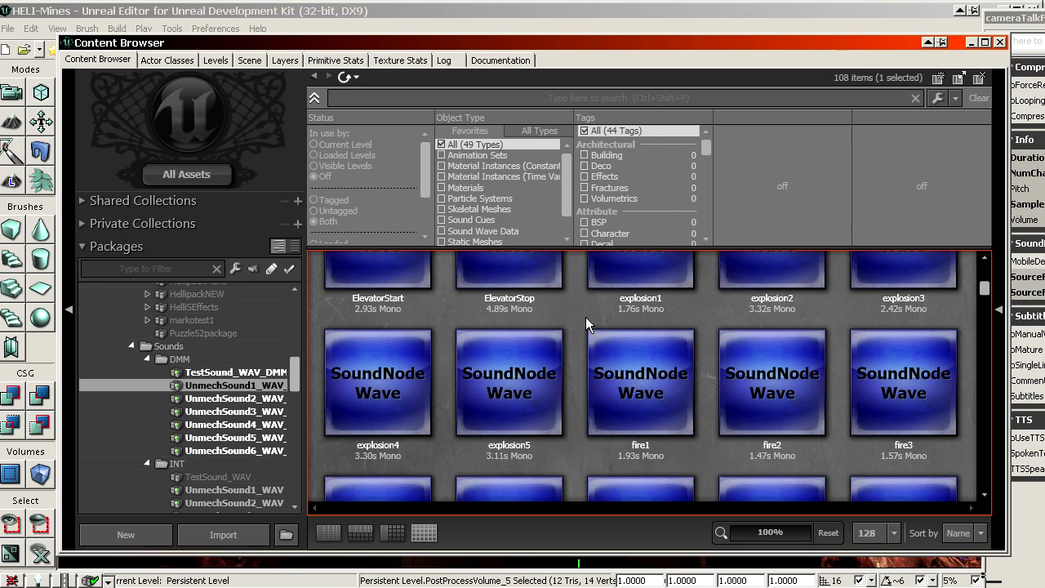
scroll(585, 327, "up", 3)
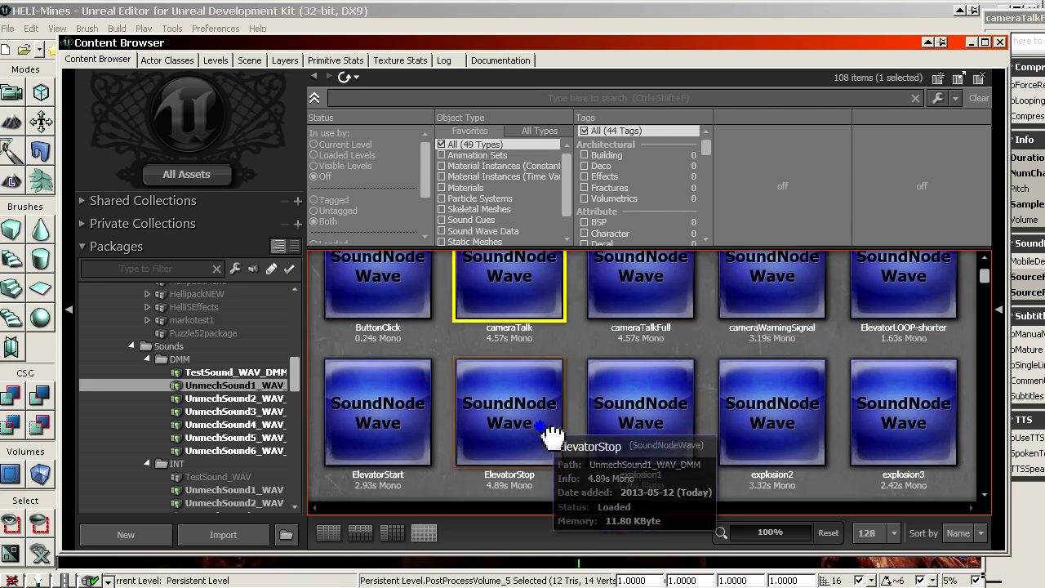